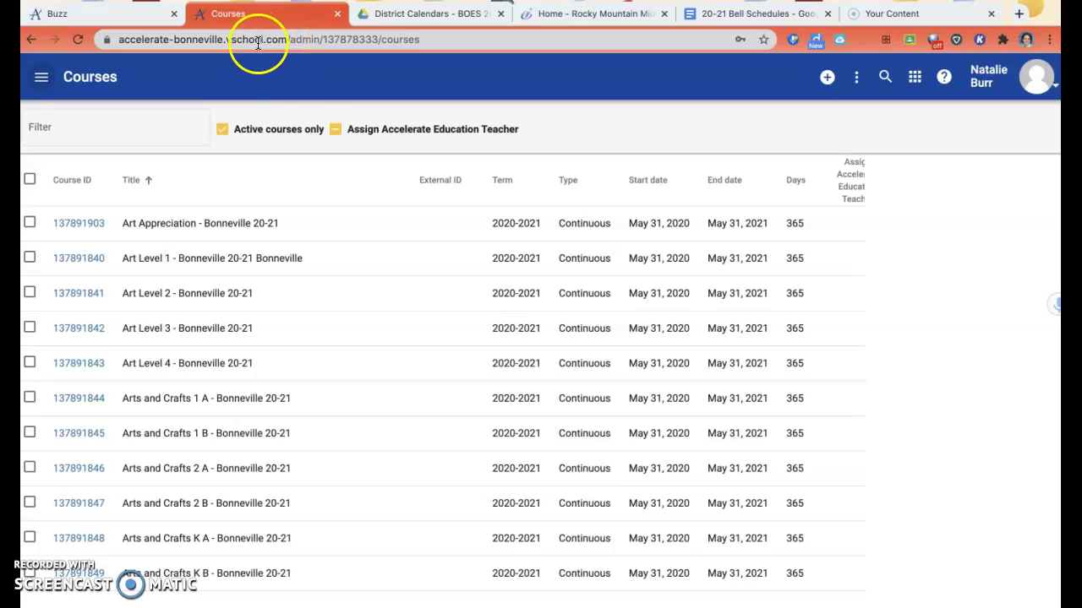
# - Filter the courses for "language arts 4 a" and open the District Master copy starting Aug 31, 2020 in the course editor
pyautogui.click(139, 129)
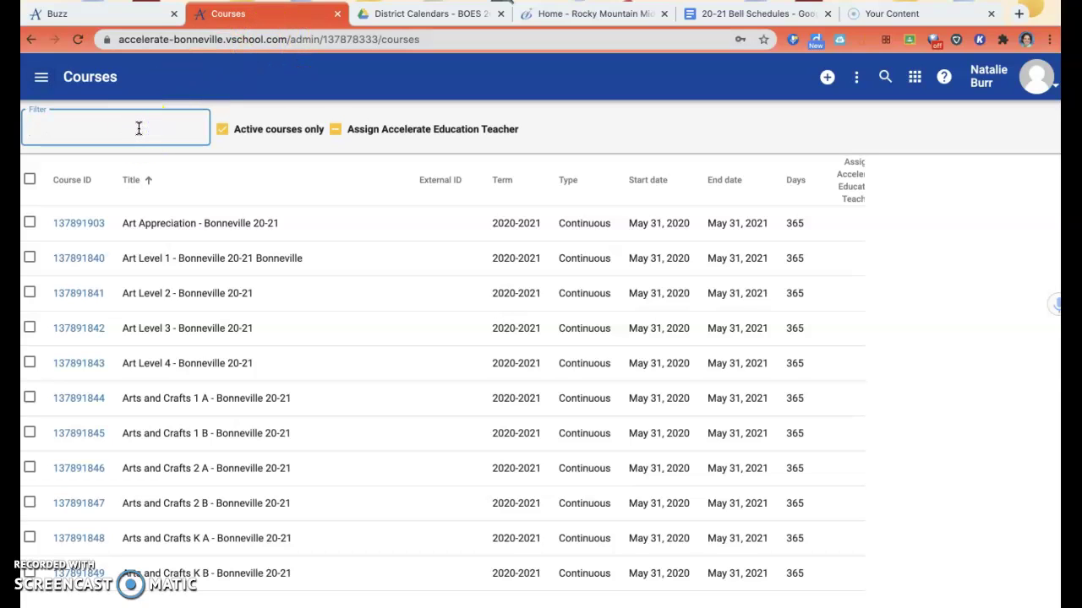
pyautogui.write('language art')
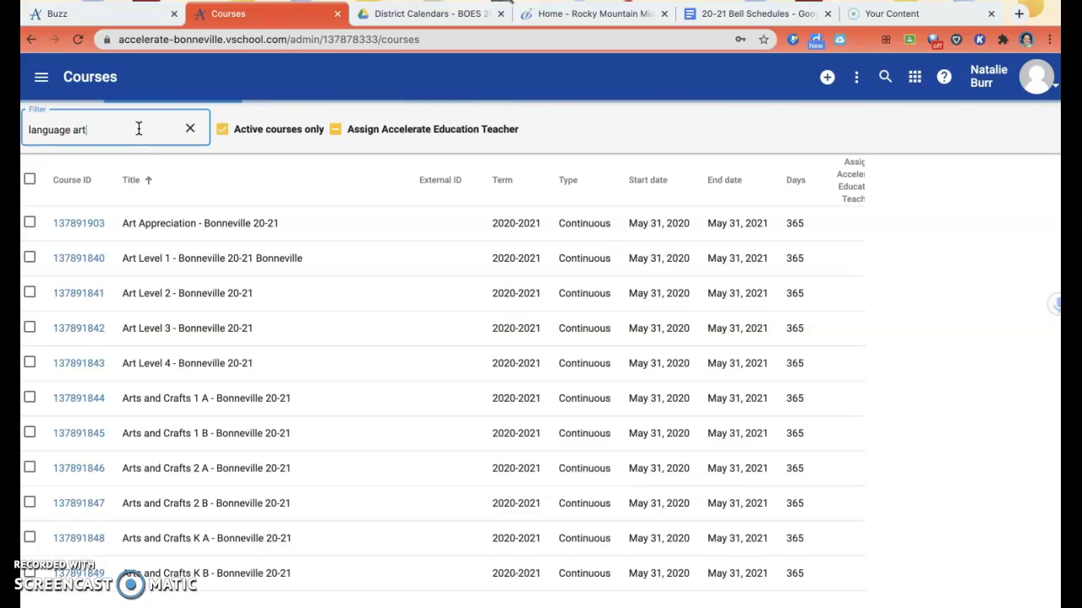
pyautogui.write('s 4 a')
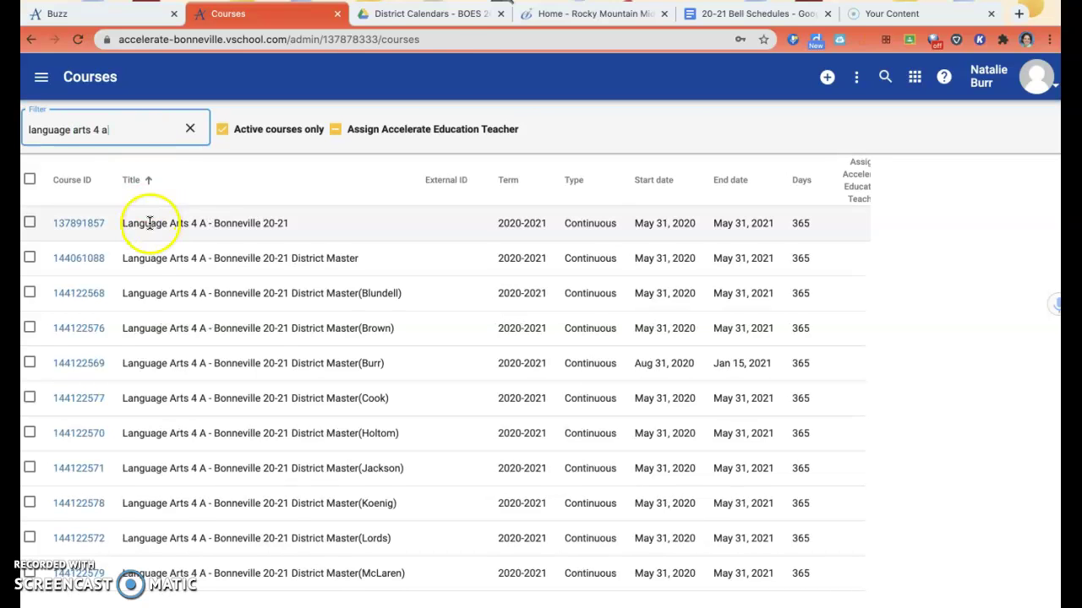
pyautogui.click(89, 363)
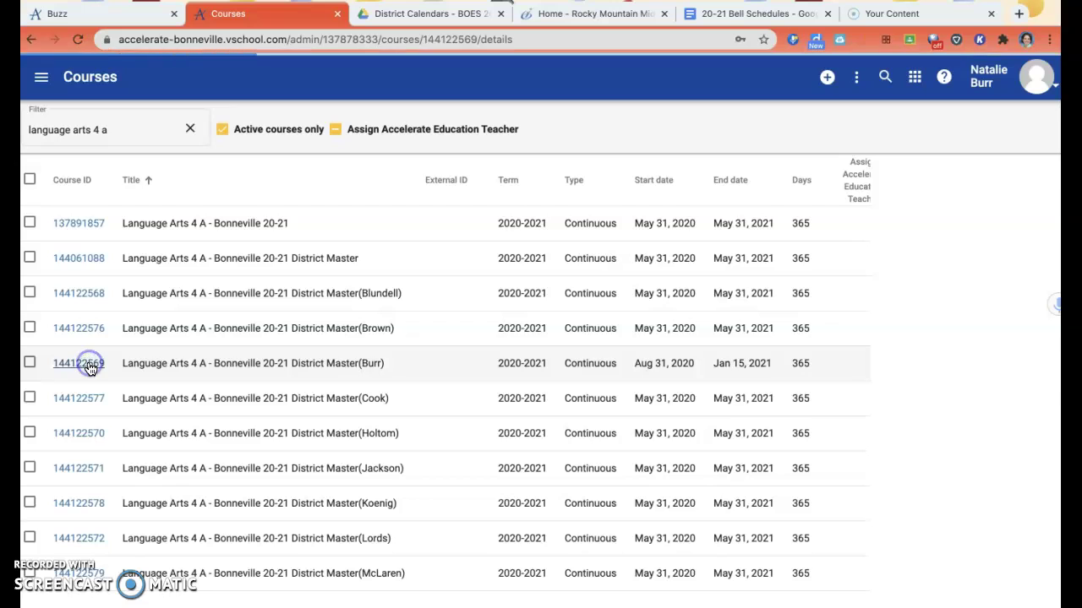
pyautogui.click(40, 77)
pyautogui.click(80, 404)
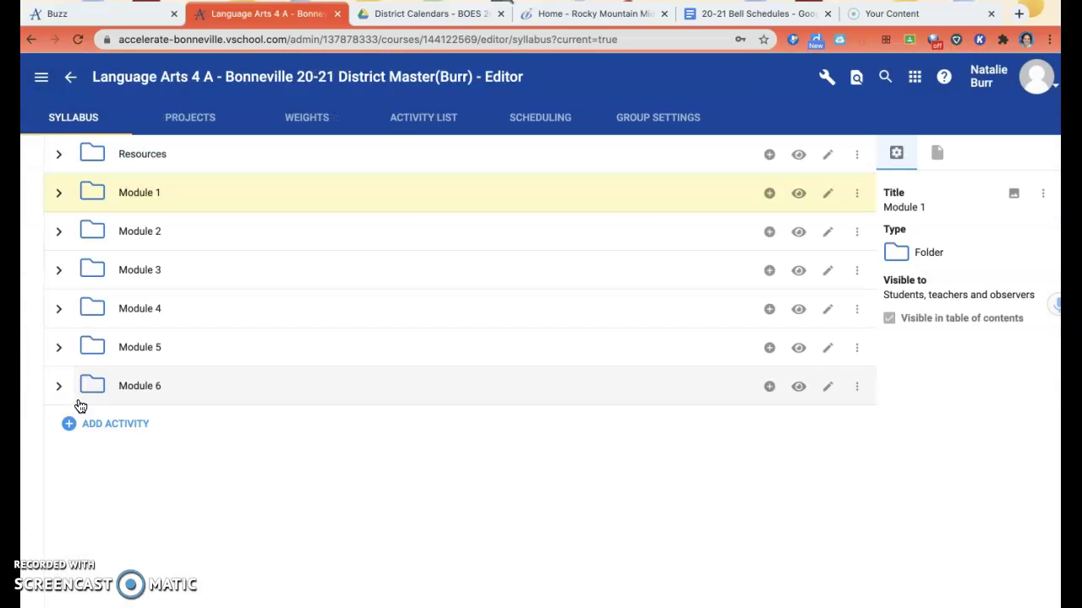
# - Open the Module 1 Exam for editing and set its number of attempts to Custom with a limit of 2
pyautogui.click(60, 195)
pyautogui.click(157, 363)
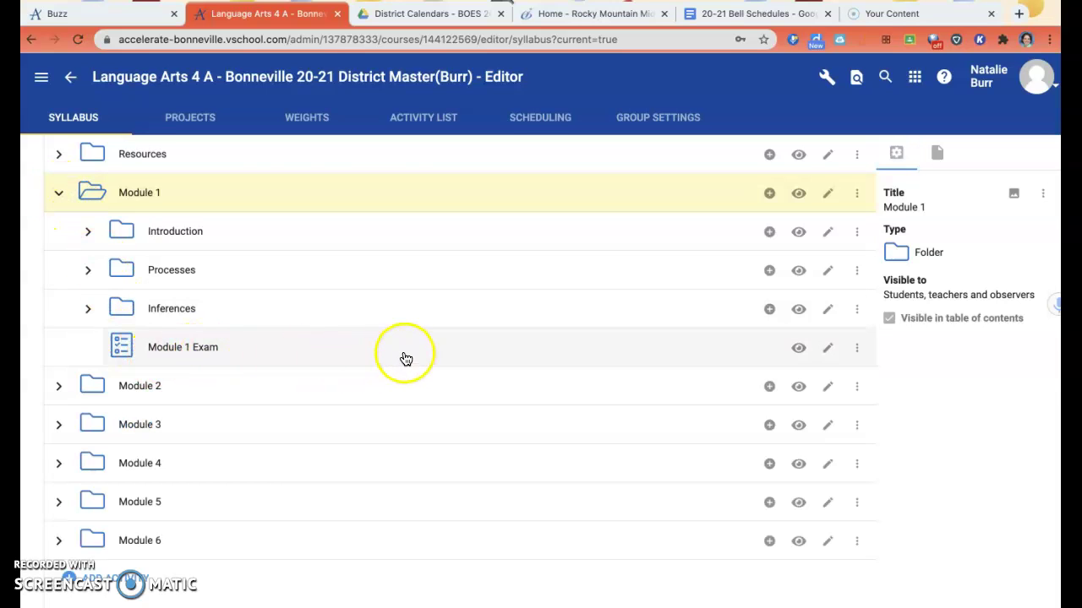
pyautogui.click(829, 353)
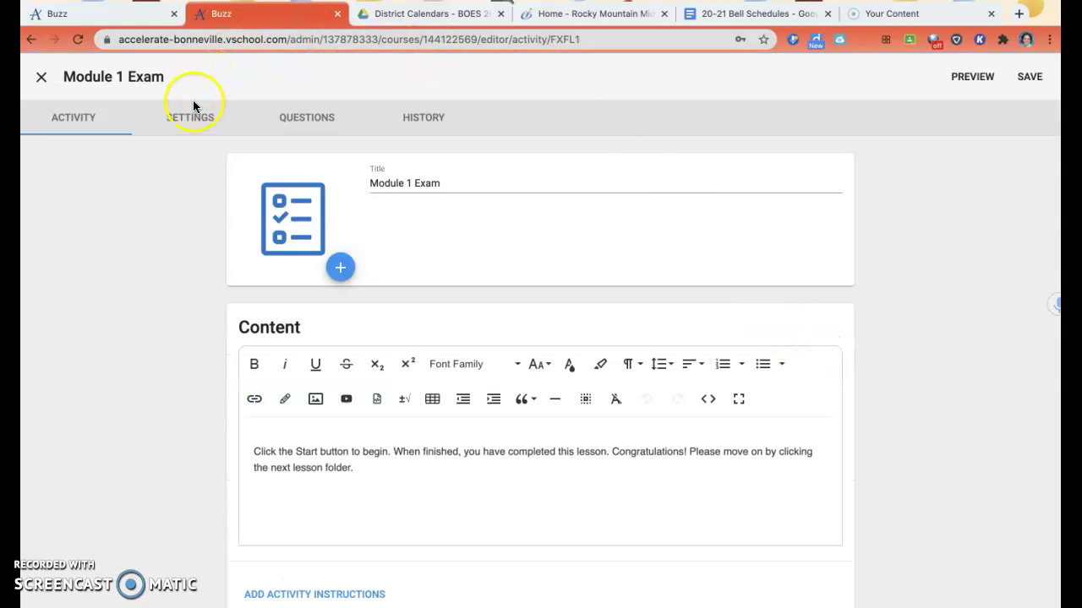
pyautogui.click(192, 120)
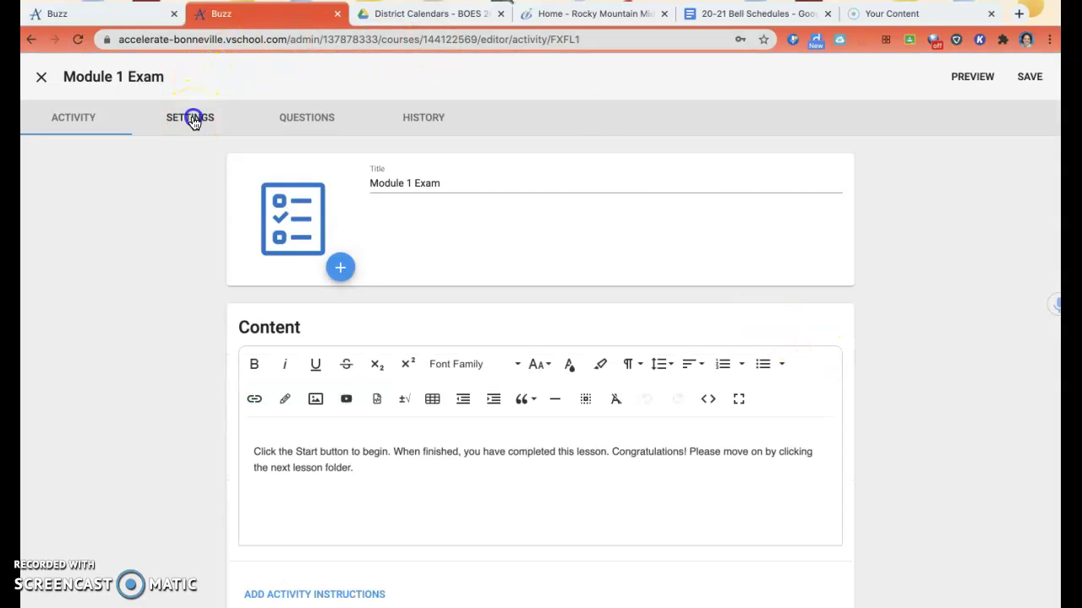
pyautogui.click(250, 224)
pyautogui.click(253, 252)
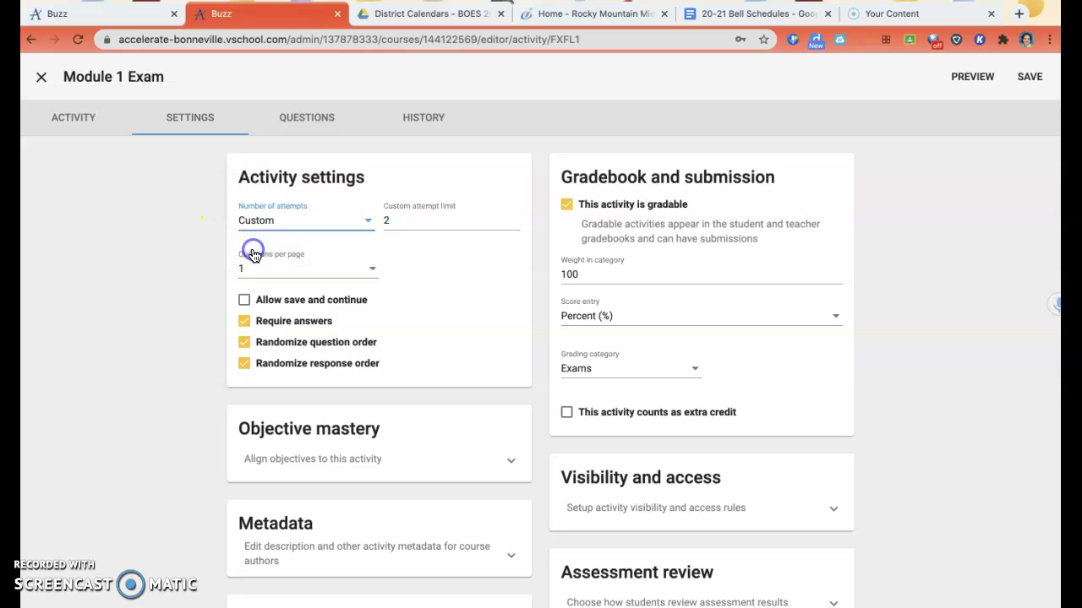
pyautogui.click(193, 253)
pyautogui.click(192, 253)
# - Set the Module 1 Exam's passing score to 70% in the advanced gradebook options
pyautogui.scroll(-2, 182, 355)
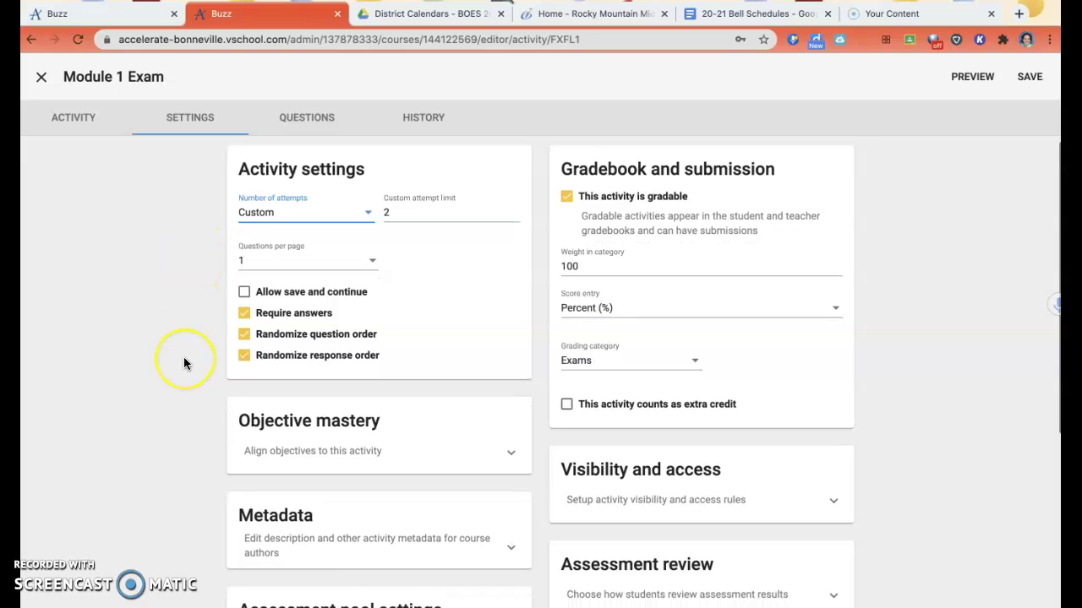
pyautogui.scroll(-1, 186, 364)
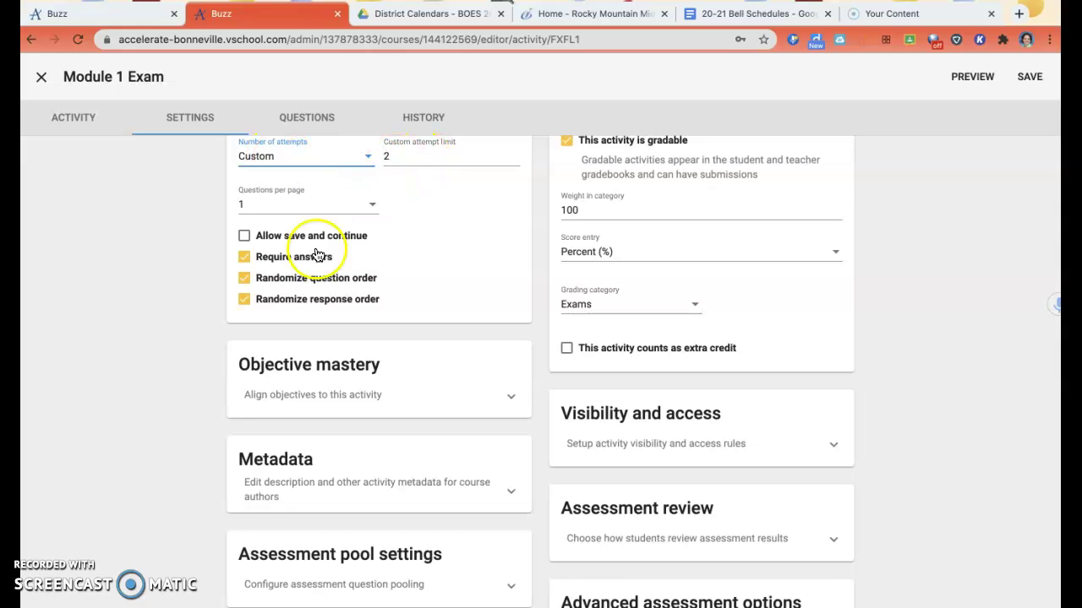
pyautogui.scroll(-5, 188, 478)
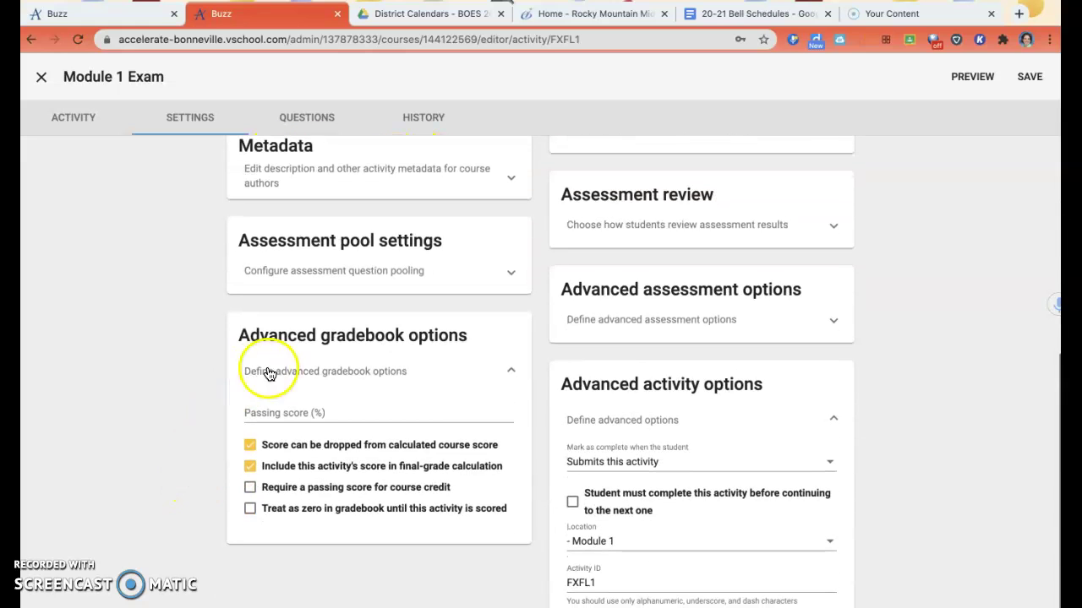
pyautogui.click(279, 414)
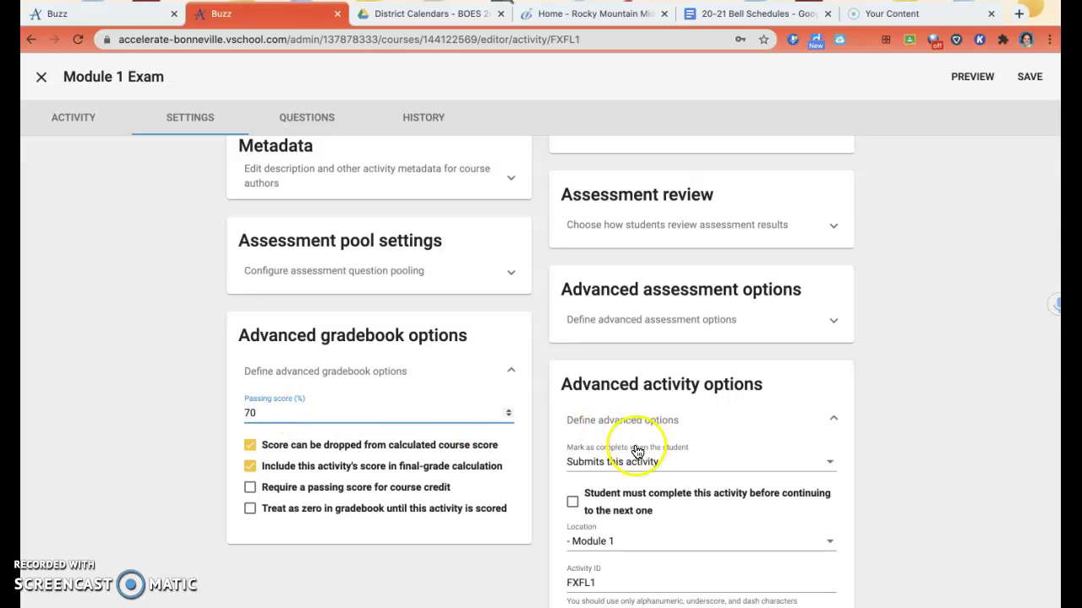
# - Mark the Module 1 Exam complete on "Receives a passing score", require completion before continuing to the next activity, and save
pyautogui.click(615, 462)
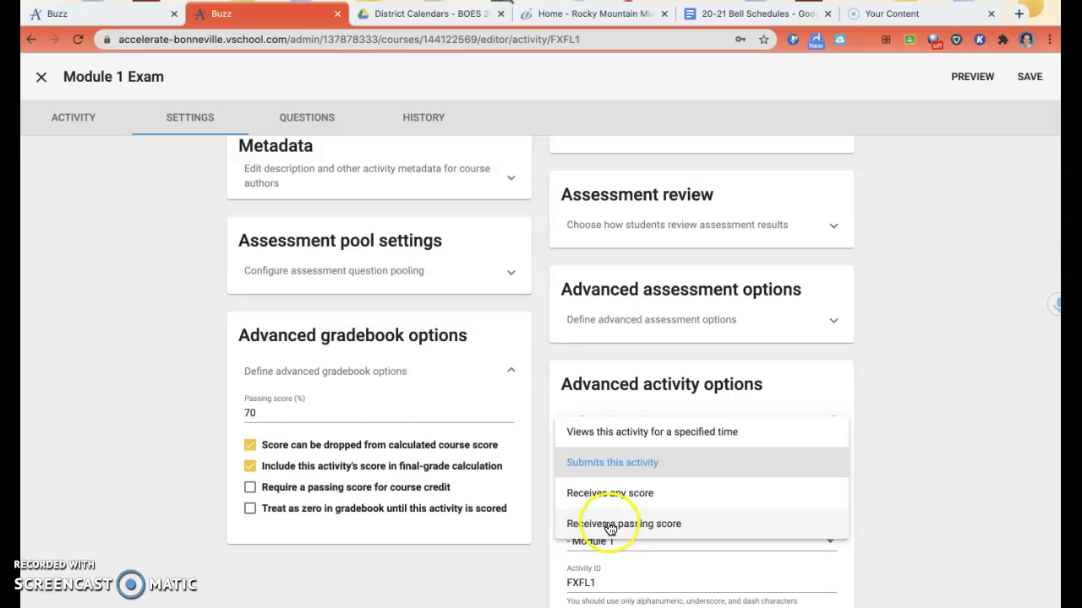
pyautogui.click(607, 522)
pyautogui.click(573, 503)
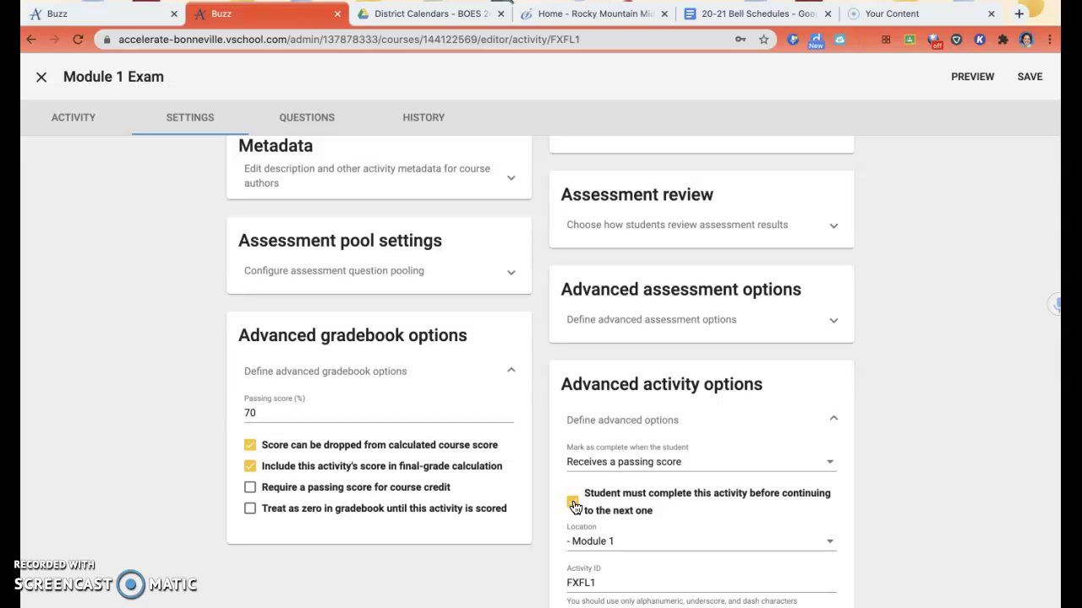
pyautogui.click(1025, 80)
pyautogui.click(1025, 80)
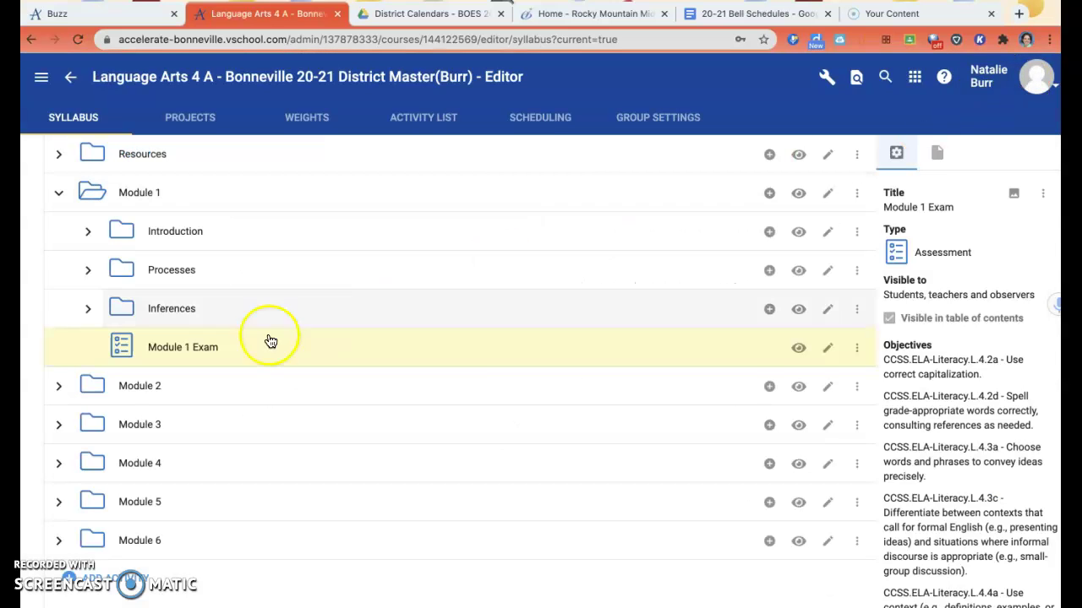
# - Open the Module 2 Exam for editing and set its number of attempts to Custom with a limit of 2
pyautogui.click(61, 387)
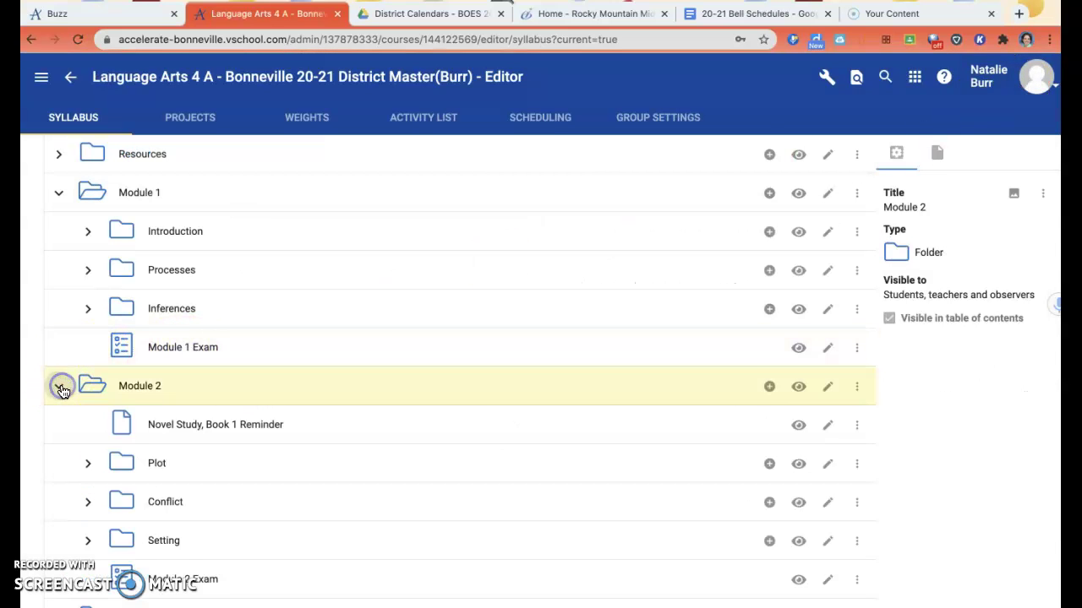
pyautogui.scroll(-3, 64, 390)
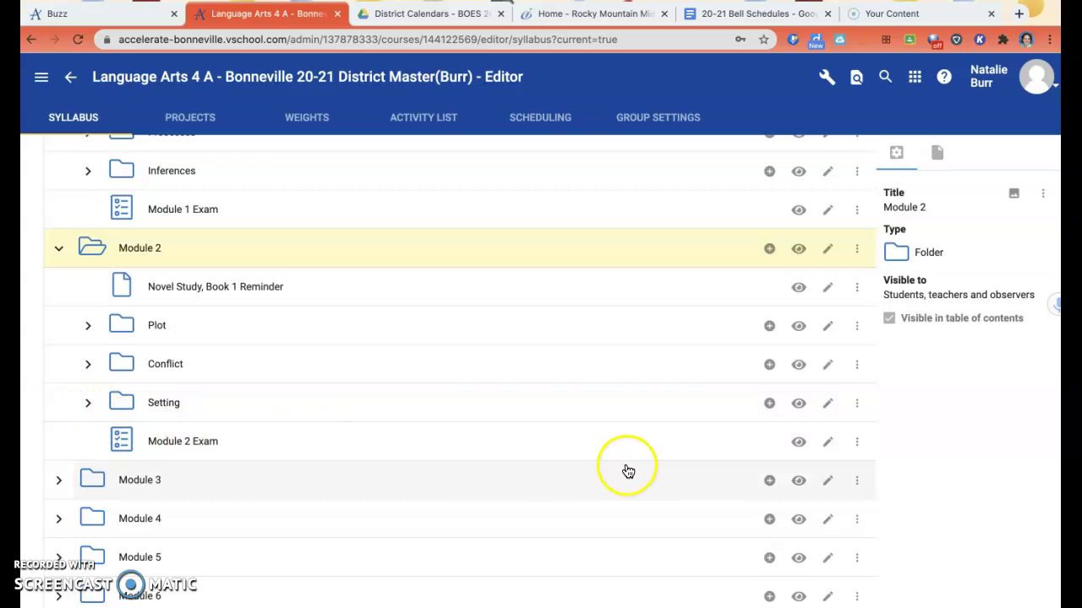
pyautogui.click(828, 445)
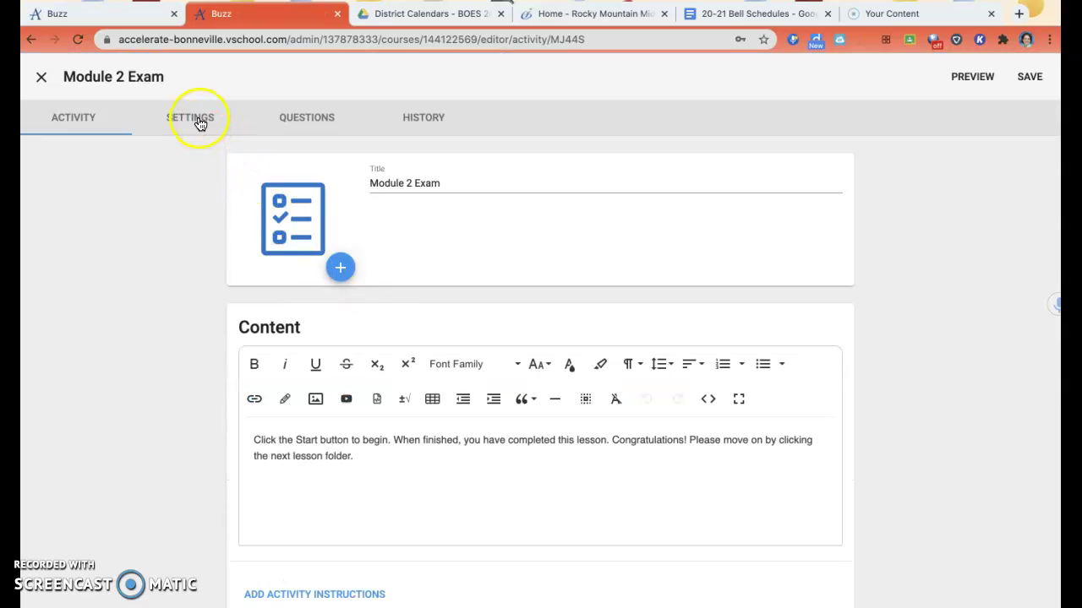
pyautogui.click(201, 124)
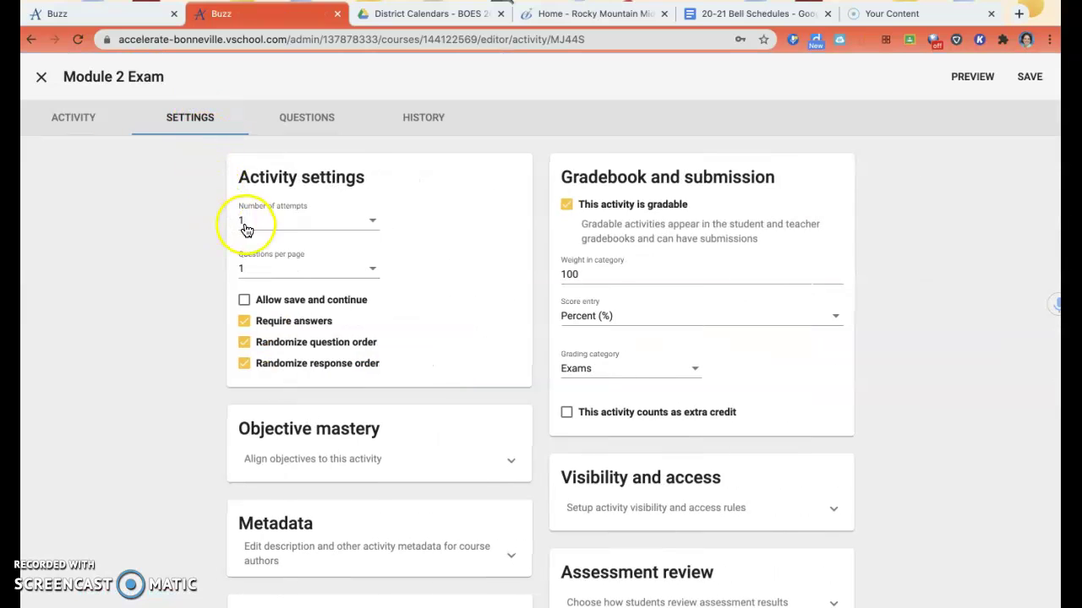
pyautogui.click(244, 223)
pyautogui.click(246, 252)
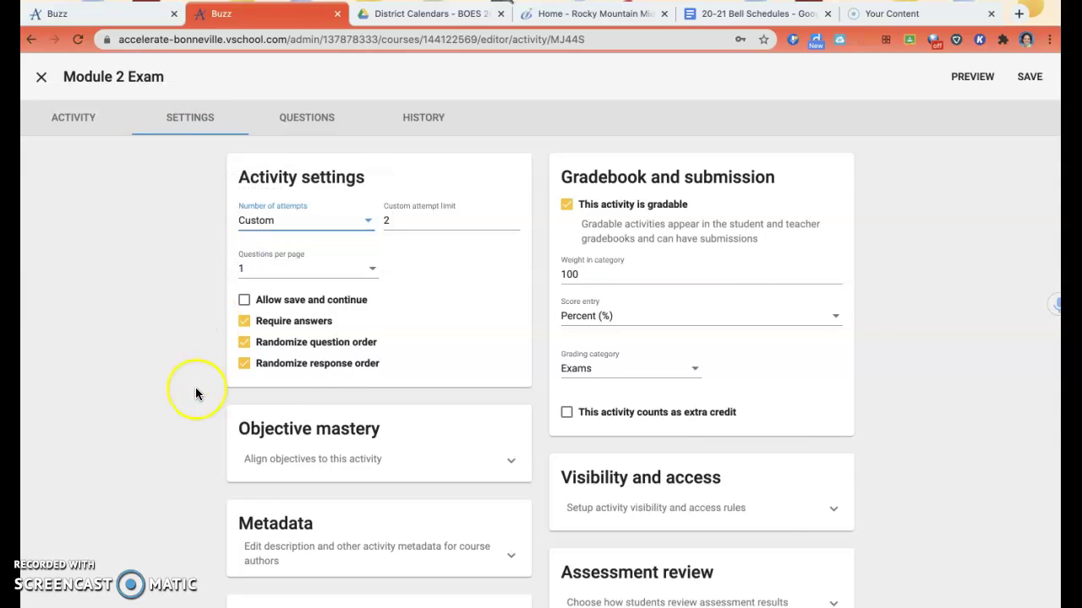
# - Set the Module 2 Exam's passing score to 70% in the advanced gradebook options
pyautogui.scroll(-5, 195, 394)
pyautogui.click(270, 415)
pyautogui.write('70')
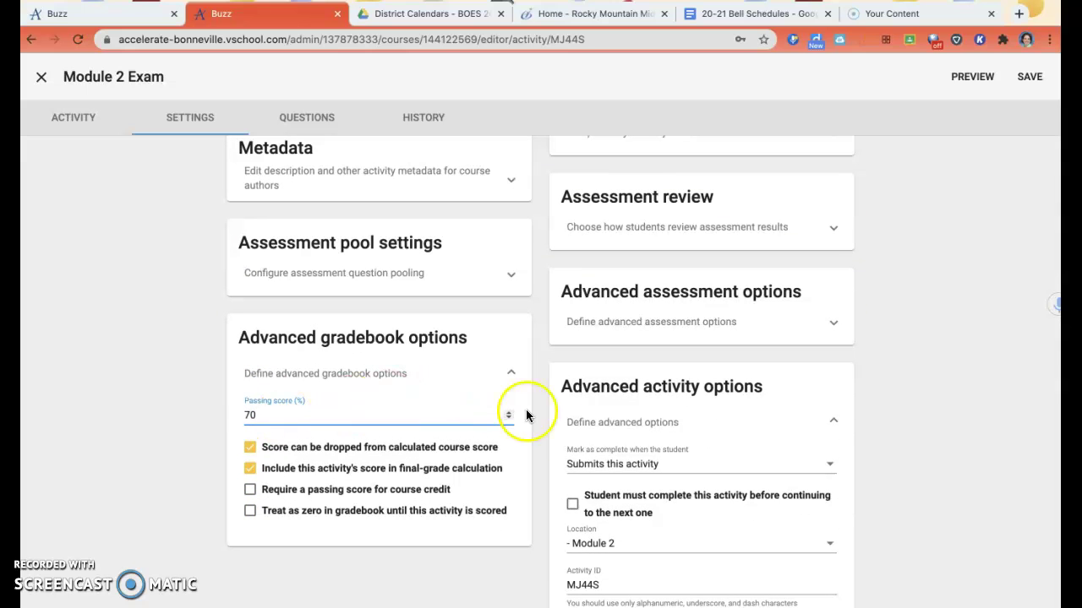
# - Mark the Module 2 Exam complete on "Receives a passing score", require completion before continuing to the next activity, and save
pyautogui.click(579, 463)
pyautogui.click(584, 528)
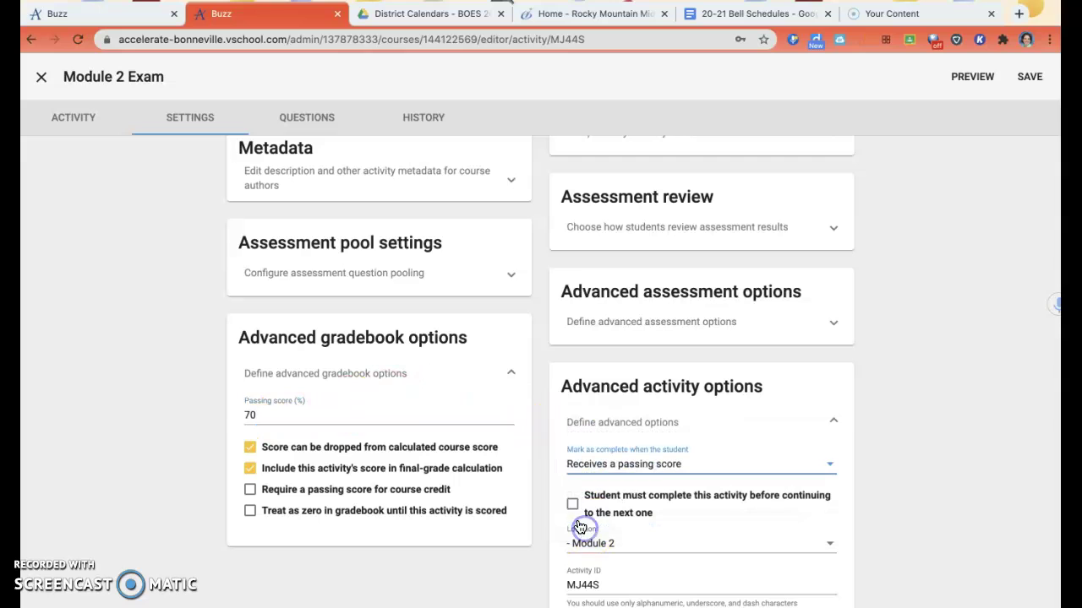
pyautogui.click(573, 505)
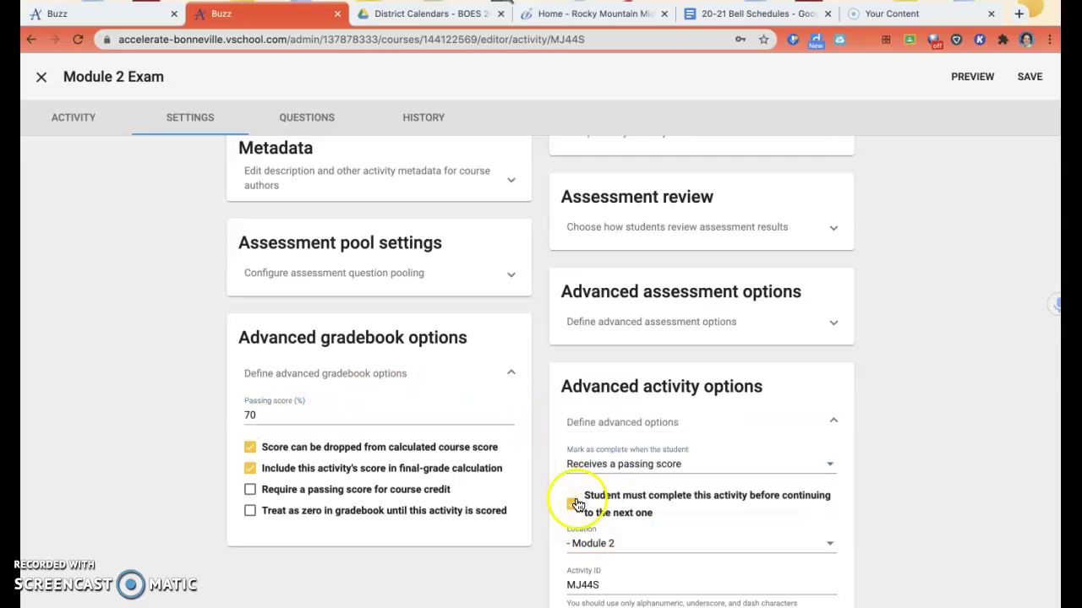
pyautogui.click(1029, 82)
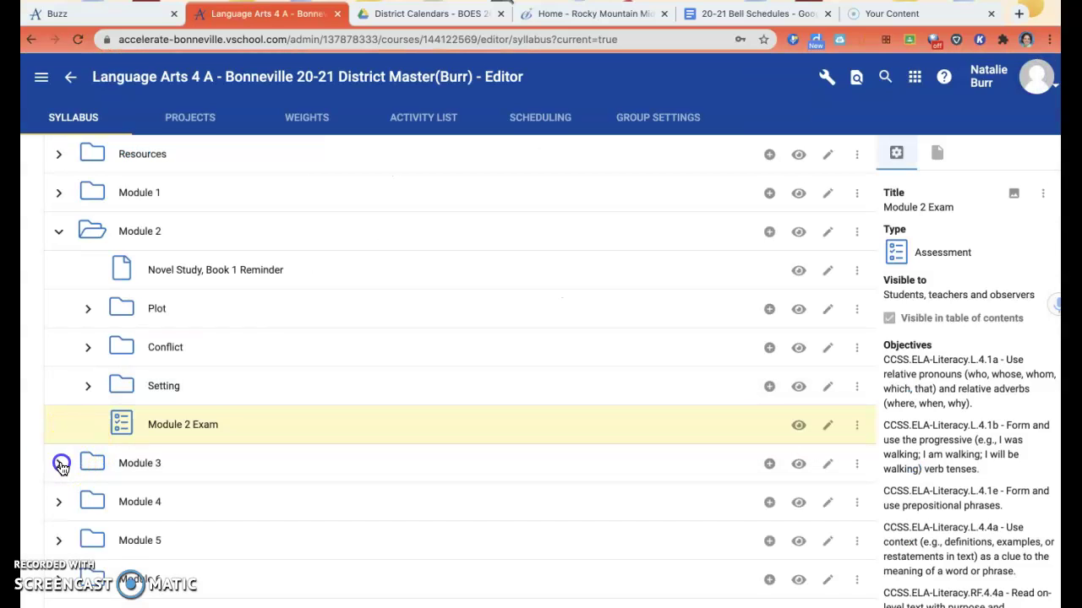
# - Open the Module 3 Exam for editing and set its number of attempts to Custom
pyautogui.click(59, 464)
pyautogui.scroll(-5, 182, 478)
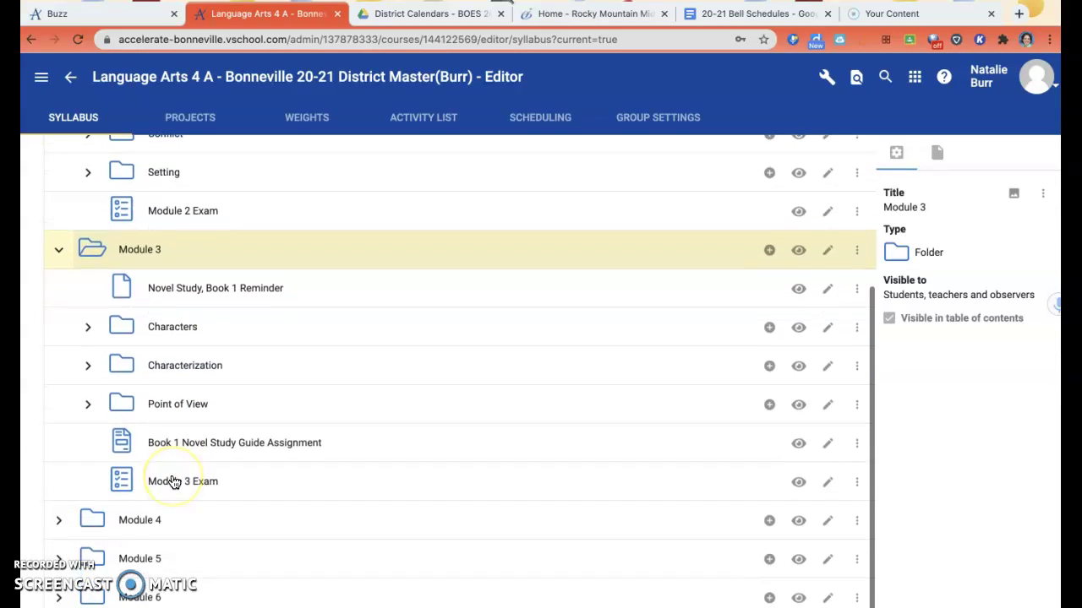
pyautogui.click(828, 484)
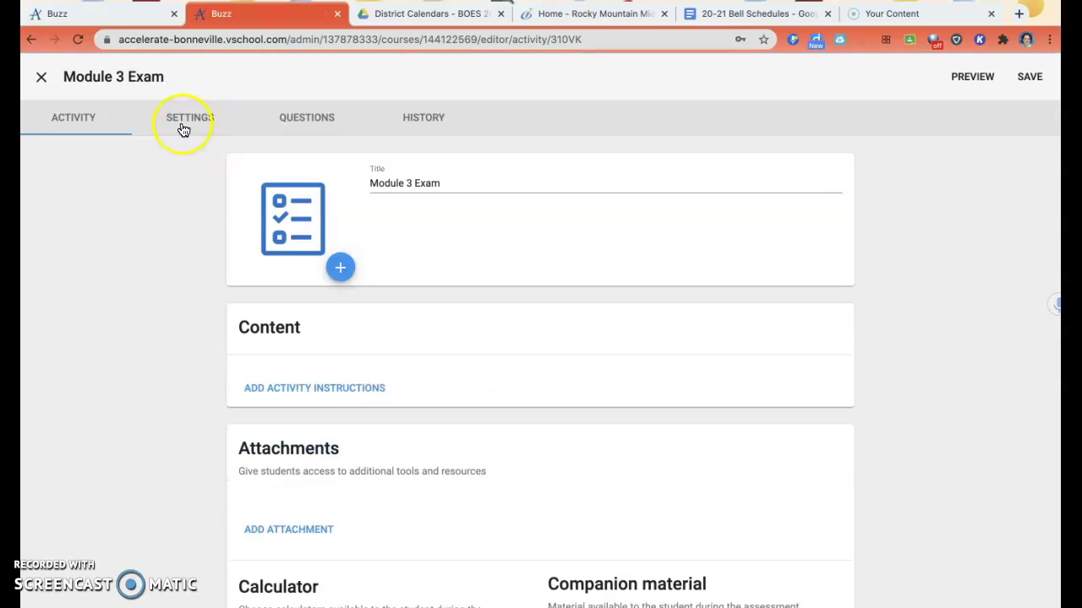
pyautogui.click(182, 123)
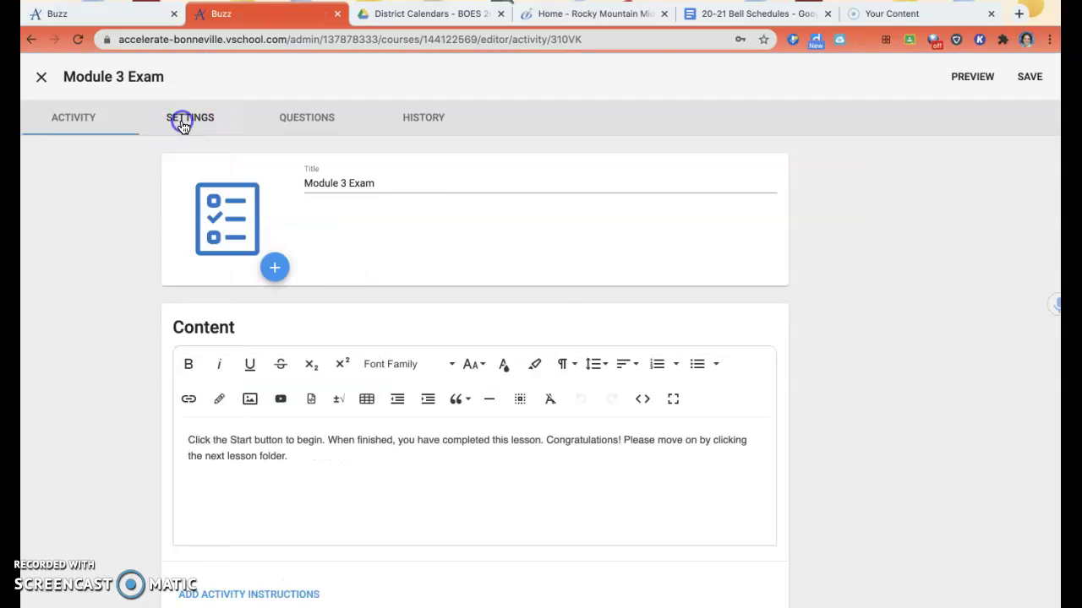
pyautogui.click(256, 227)
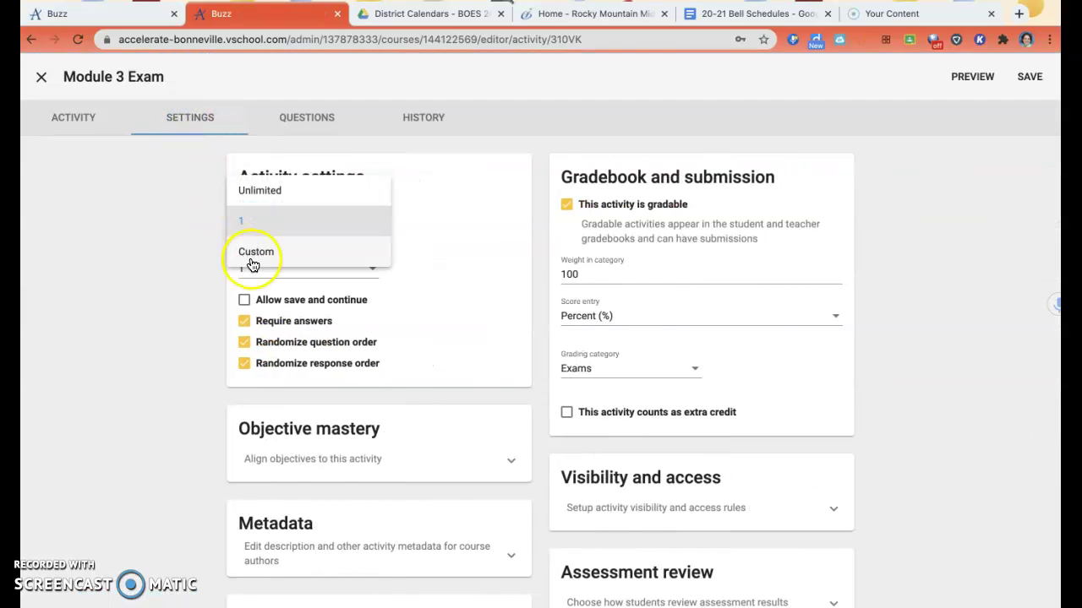
pyautogui.click(252, 264)
# - Set the Module 3 Exam's passing score to 70% in the advanced gradebook options
pyautogui.scroll(-5, 188, 430)
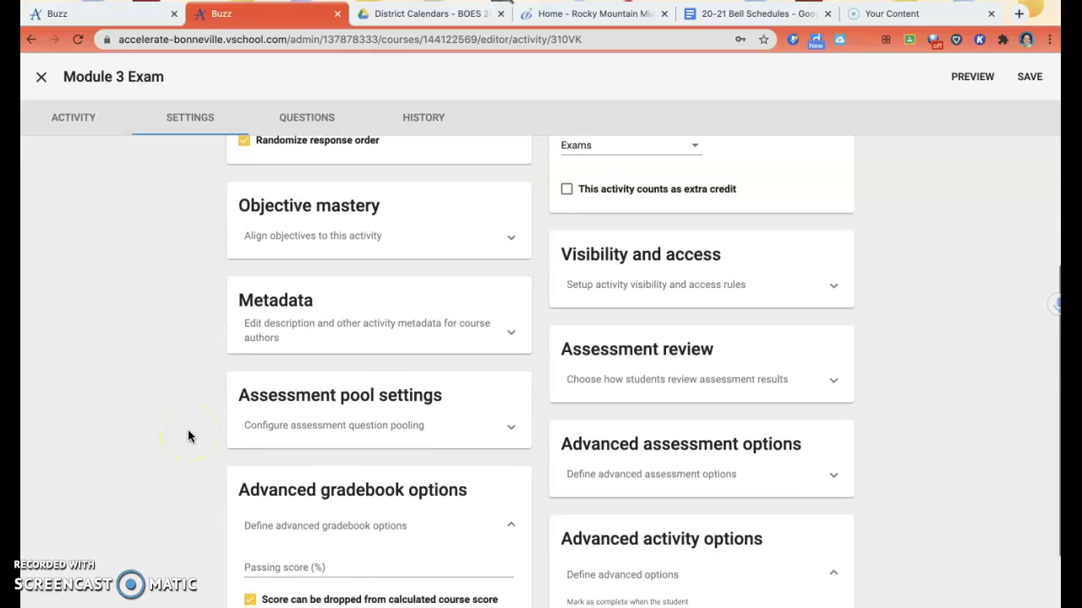
pyautogui.scroll(-2, 187, 430)
pyautogui.click(279, 436)
pyautogui.write('70')
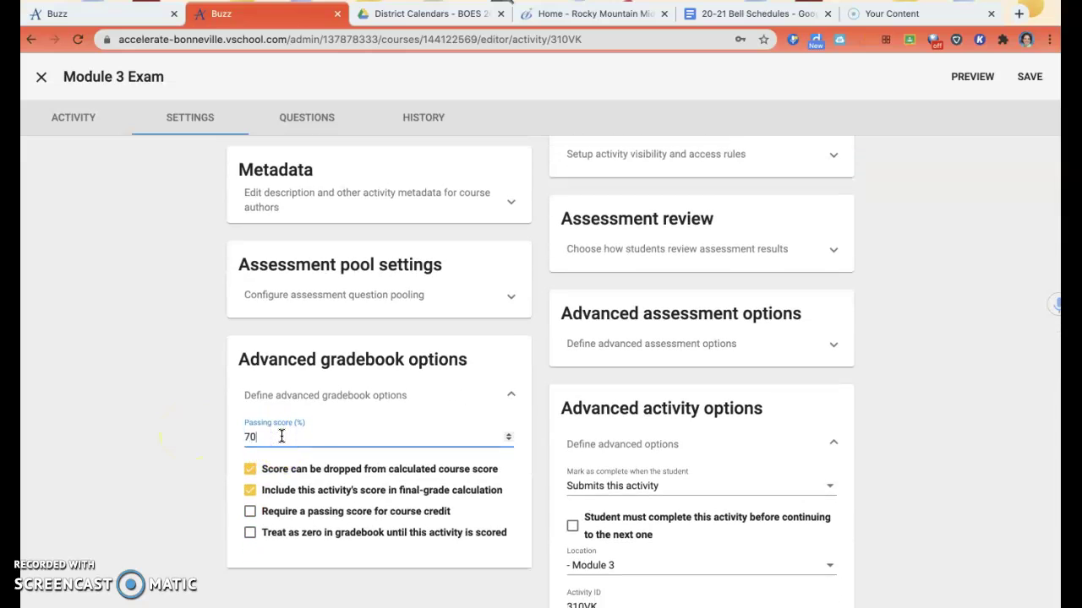
# - Mark the Module 3 Exam complete on "Receives a passing score", require completion before continuing to the next activity, and save
pyautogui.click(586, 483)
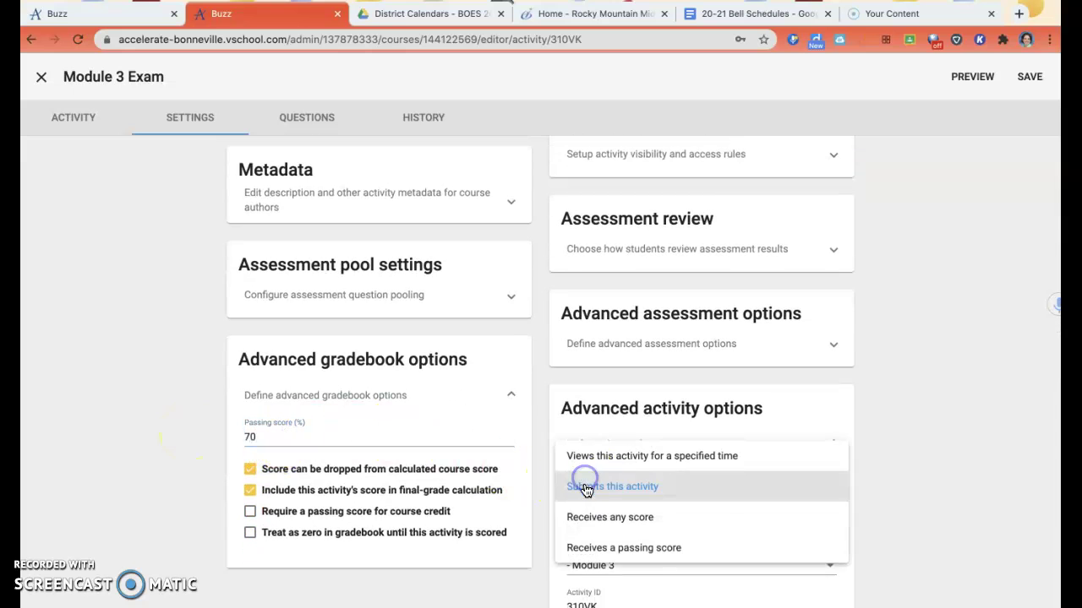
pyautogui.click(594, 549)
pyautogui.click(573, 526)
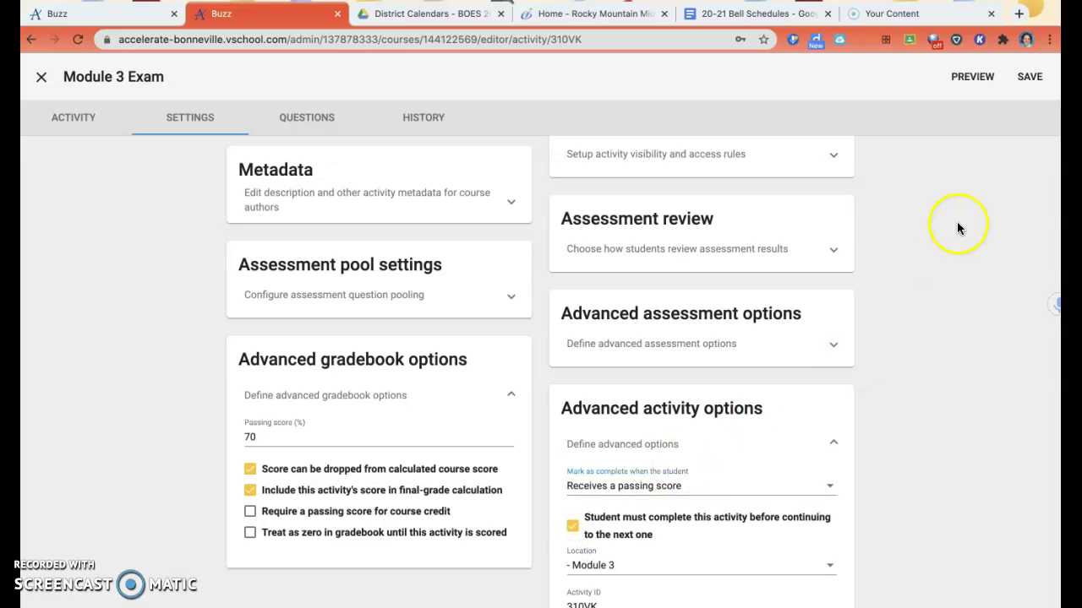
pyautogui.click(1027, 77)
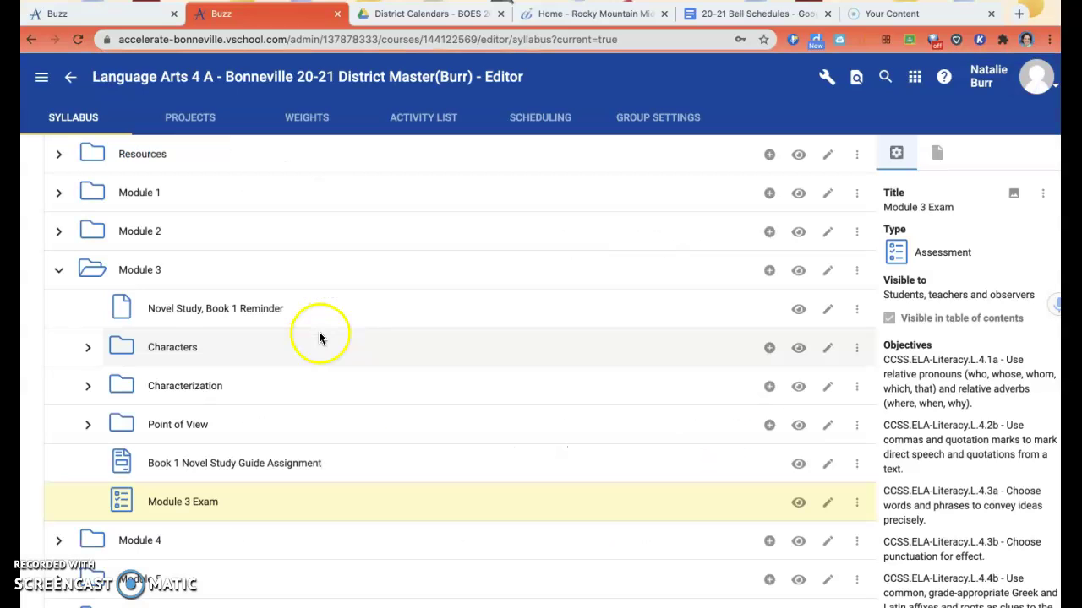
# - Open the Module 4 Exam for editing and set its number of attempts to Custom
pyautogui.scroll(-1, 181, 430)
pyautogui.click(65, 521)
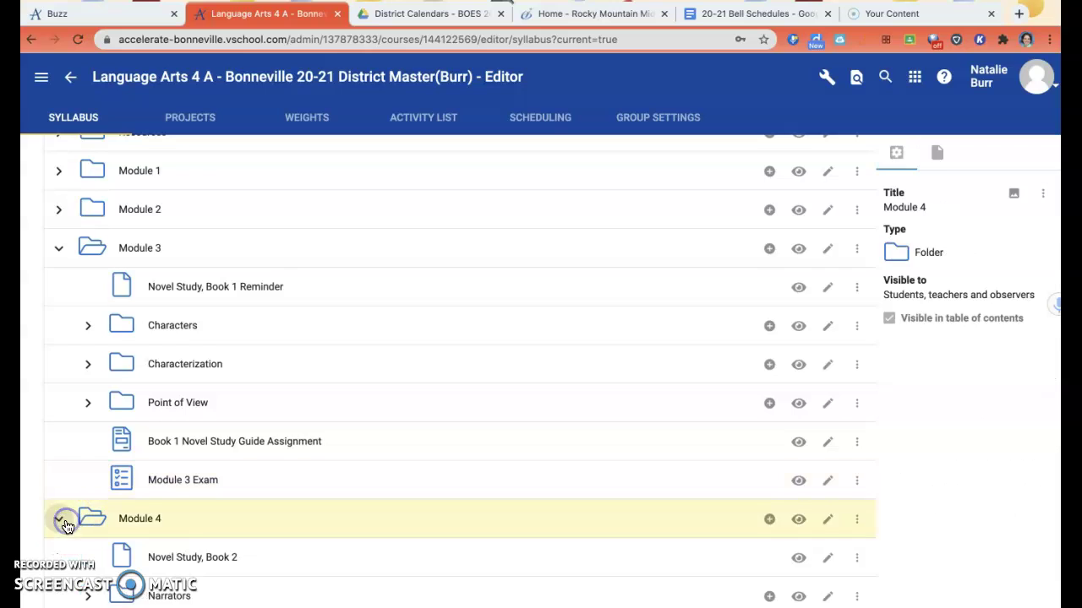
pyautogui.scroll(-5, 67, 522)
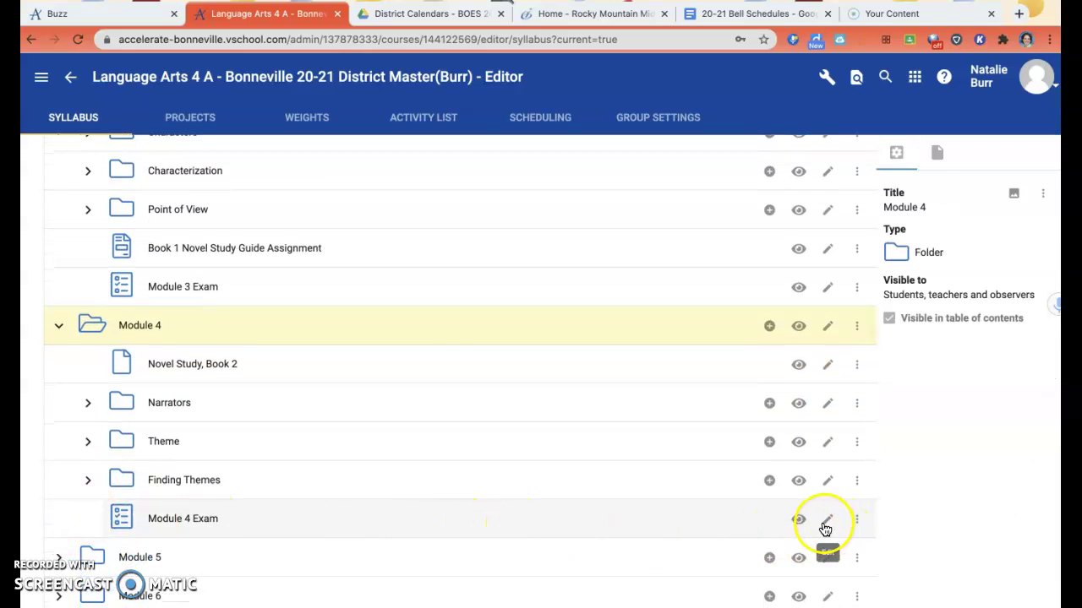
pyautogui.click(825, 525)
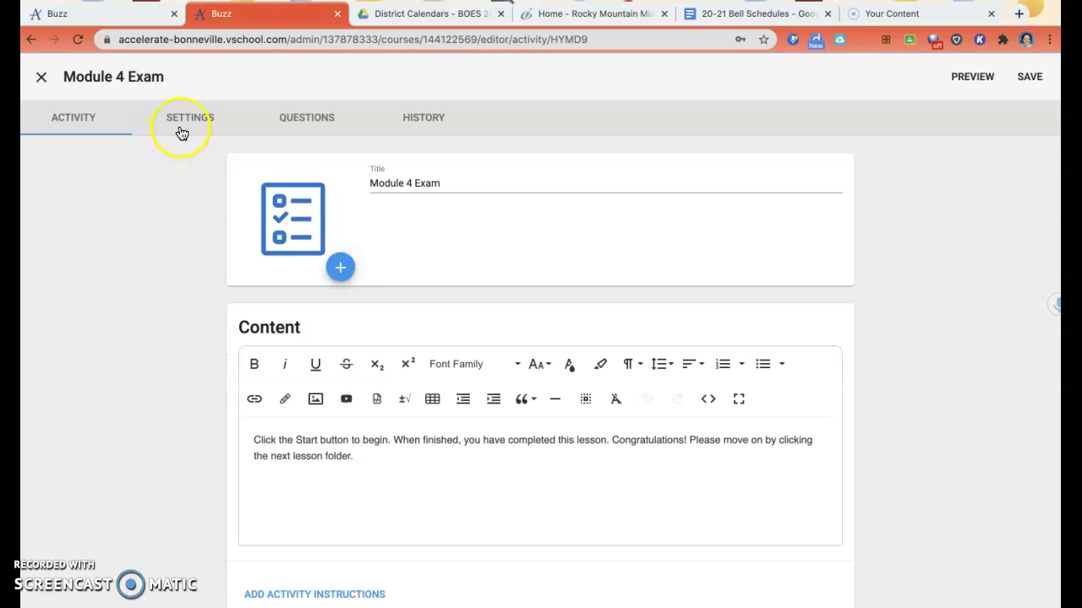
pyautogui.click(182, 134)
pyautogui.click(270, 222)
pyautogui.click(268, 262)
# - Set the Module 4 Exam's passing score to 70% in the advanced gradebook options
pyautogui.scroll(-5, 162, 467)
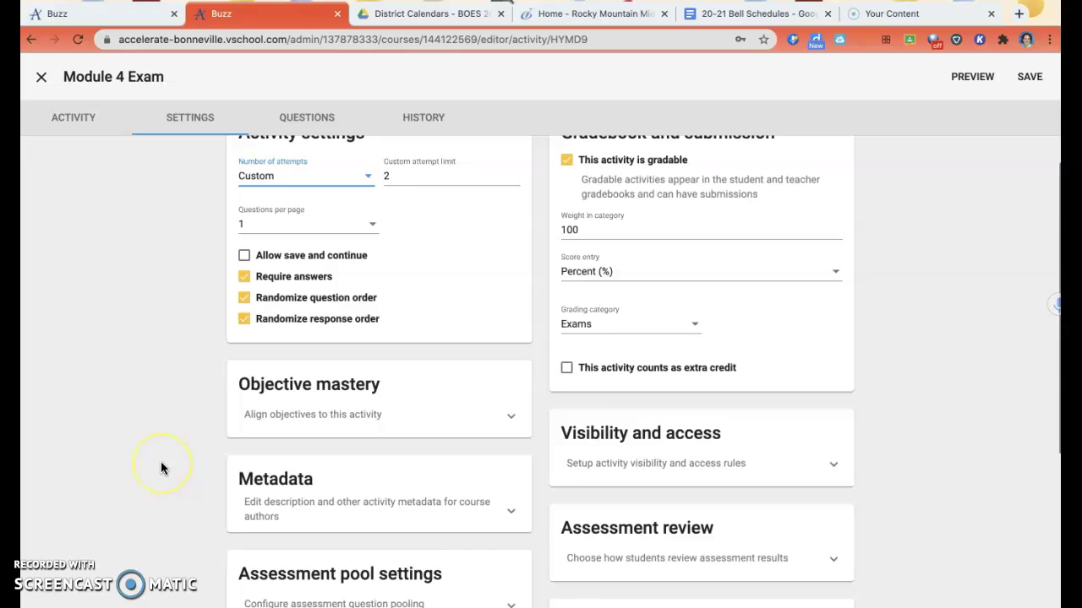
pyautogui.scroll(-4, 162, 467)
pyautogui.click(278, 439)
pyautogui.write('70')
# - Mark the Module 4 Exam complete on "Receives a passing score", require completion before continuing to the next activity, and save
pyautogui.click(597, 489)
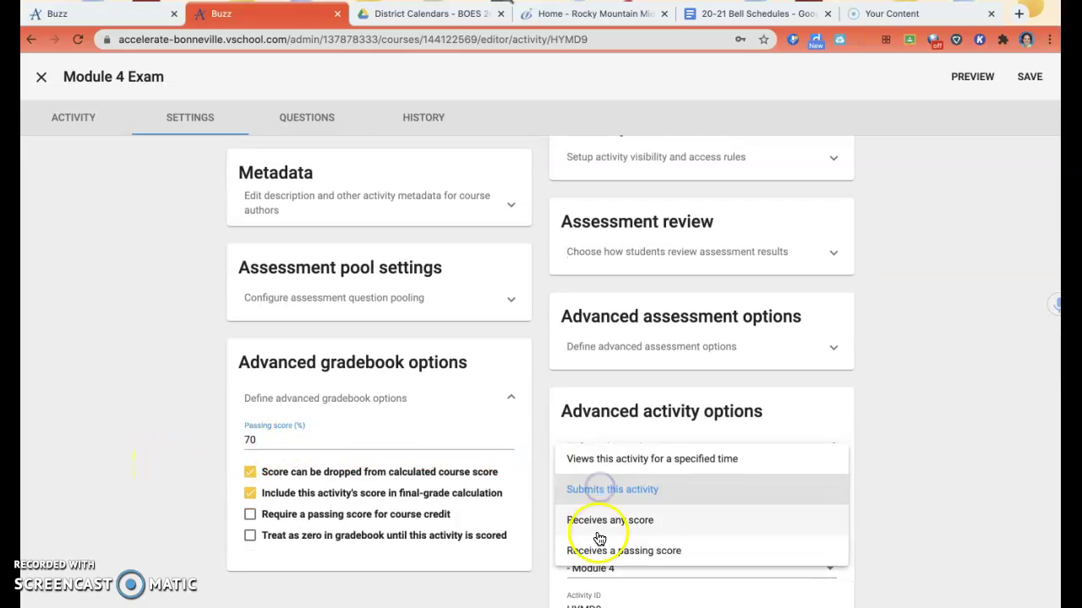
pyautogui.click(596, 550)
pyautogui.click(572, 528)
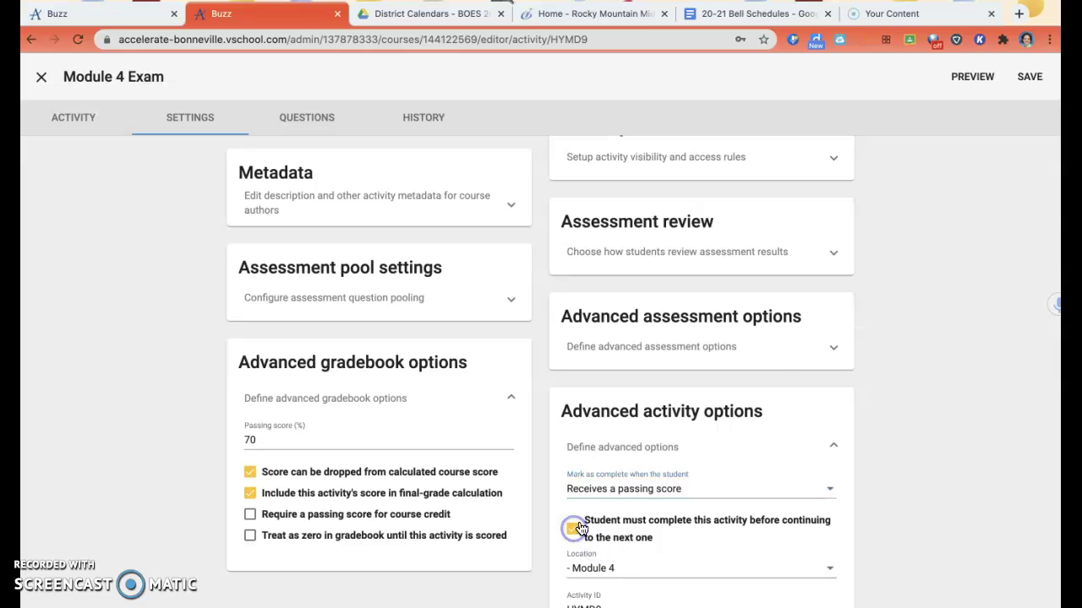
pyautogui.click(1029, 77)
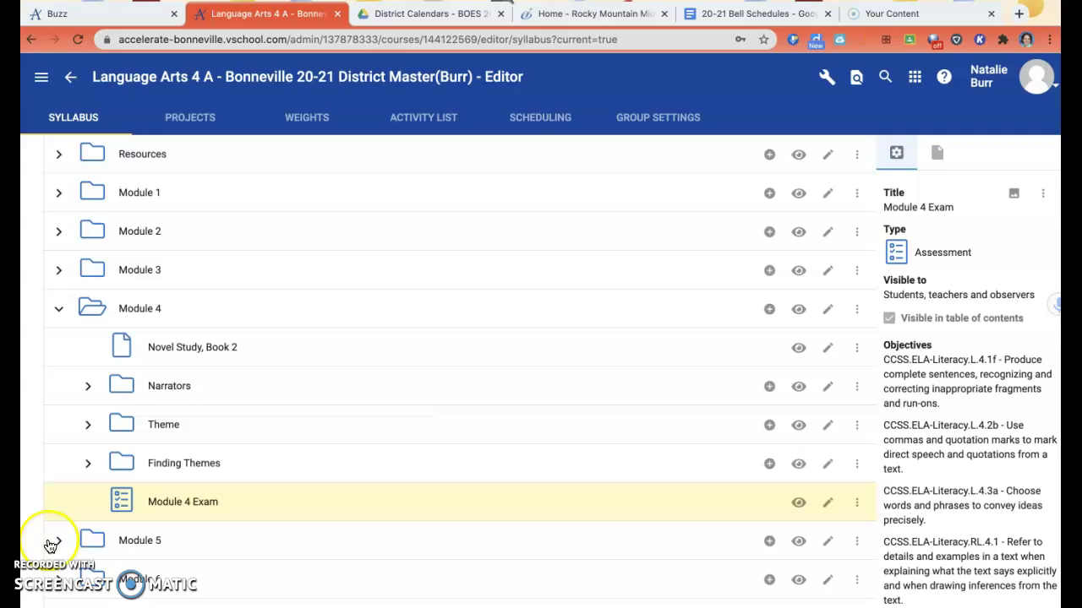
# - Open the Module 5 Exam for editing, set its number of attempts to Custom and fill in its passing score percentage
pyautogui.click(58, 543)
pyautogui.scroll(-1, 179, 558)
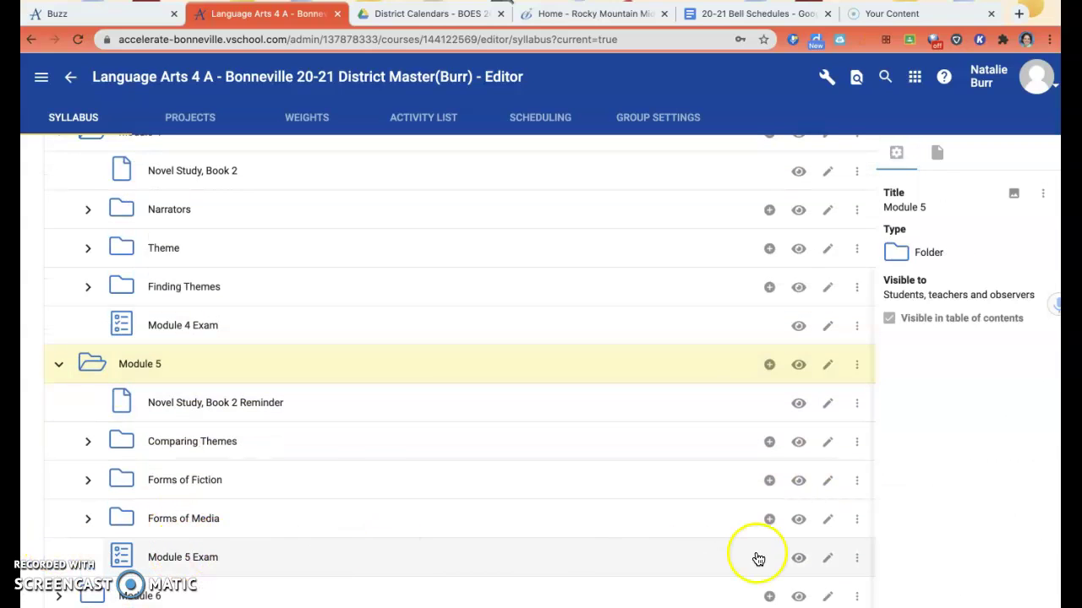
pyautogui.click(829, 558)
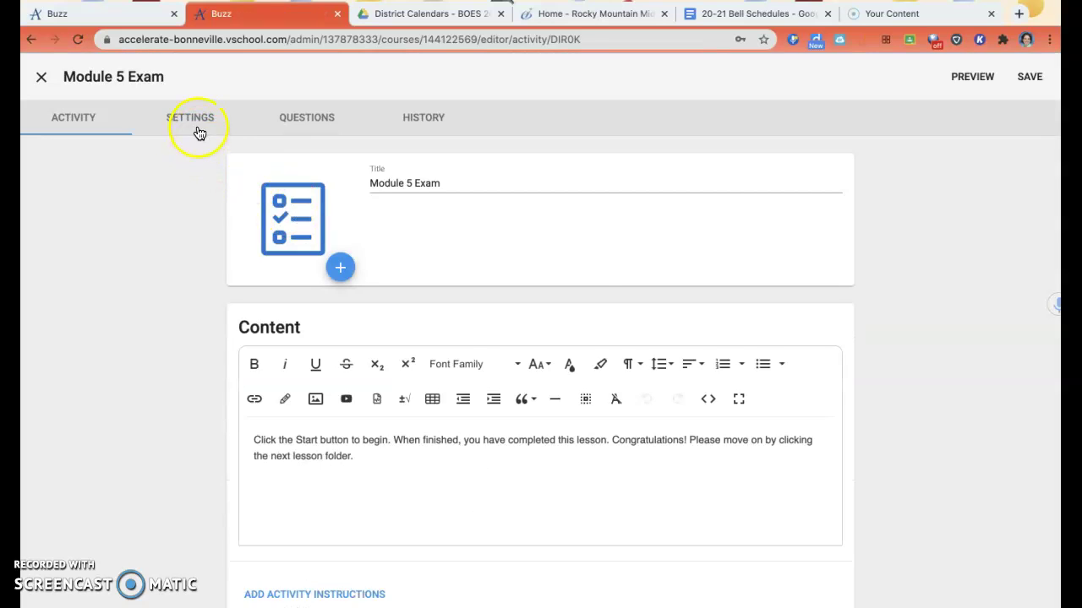
pyautogui.click(194, 119)
pyautogui.click(256, 231)
pyautogui.click(255, 248)
pyautogui.scroll(-5, 193, 453)
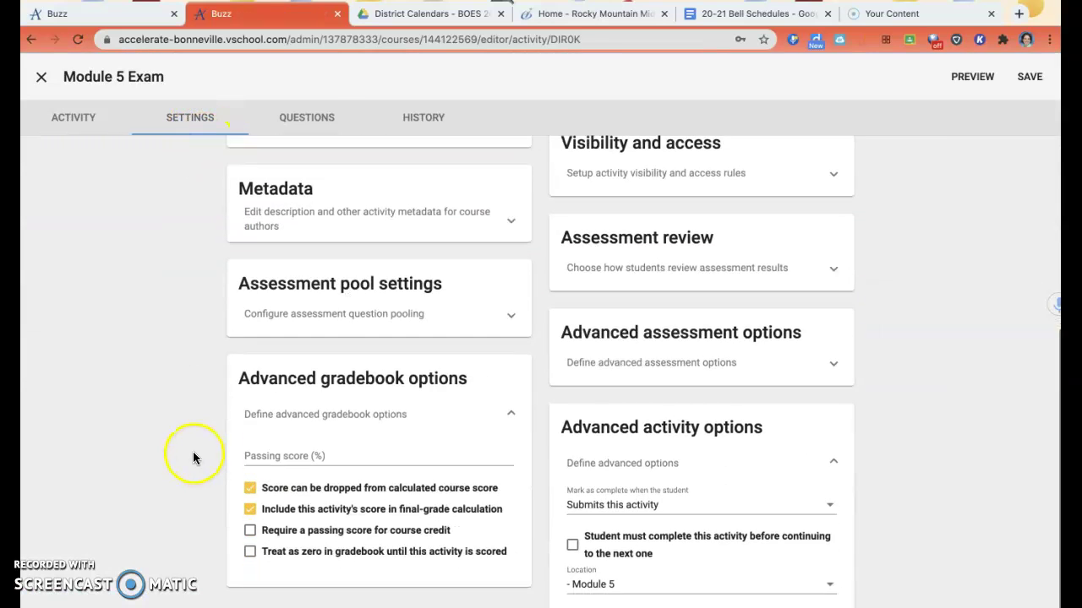
pyautogui.click(270, 456)
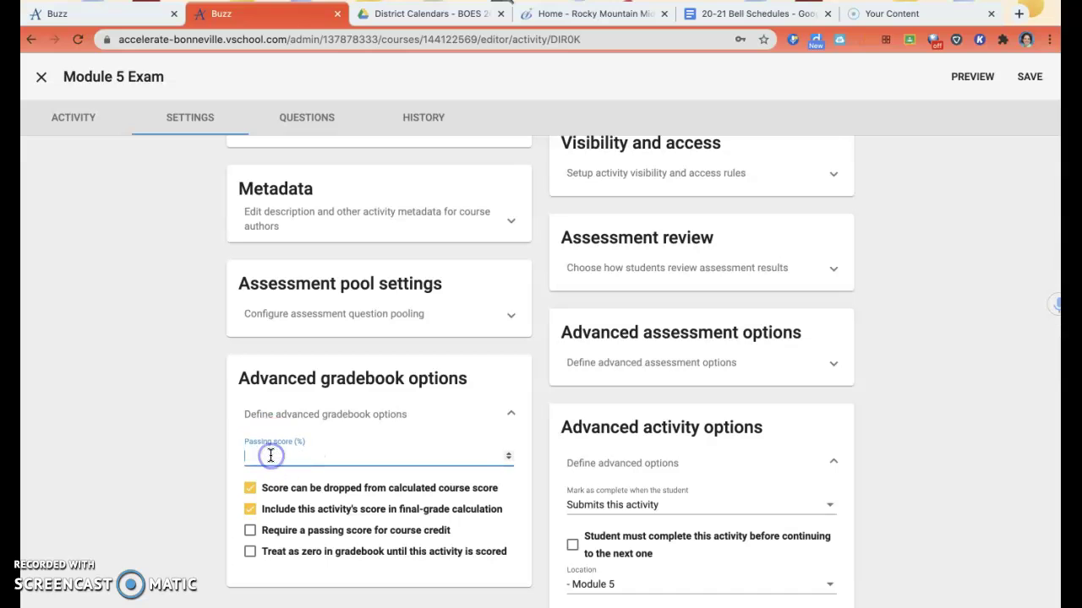
# - Mark the Module 5 Exam complete on "Receives a passing score", require completion before continuing to the next activity, and save
pyautogui.click(617, 490)
pyautogui.click(647, 564)
pyautogui.click(572, 545)
pyautogui.click(1030, 76)
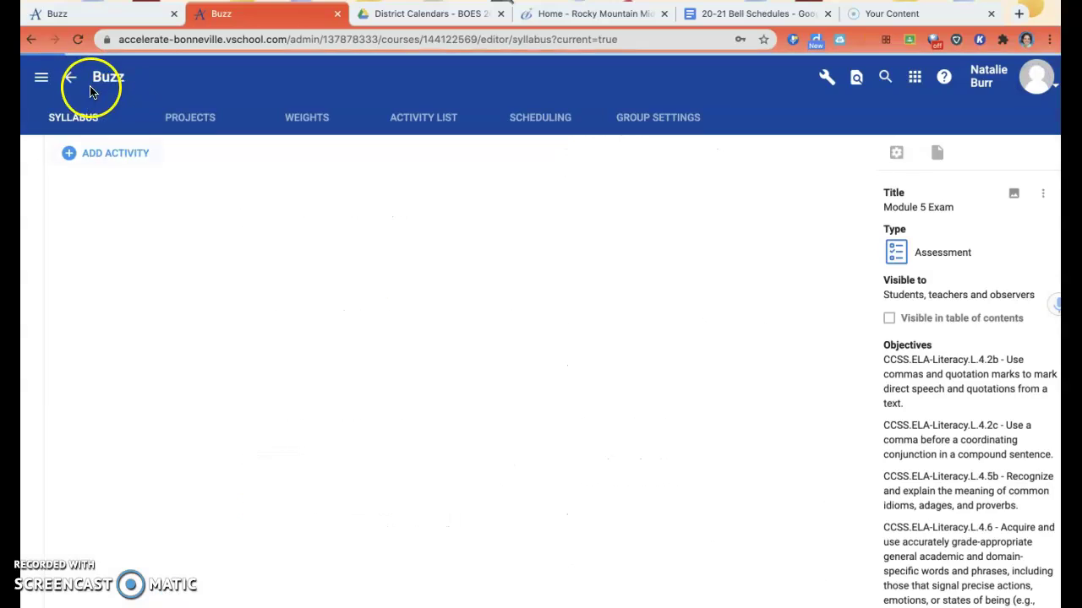
# - Open the Module 6 Exam for editing, set its number of attempts to Custom and its passing score to 70%
pyautogui.click(59, 587)
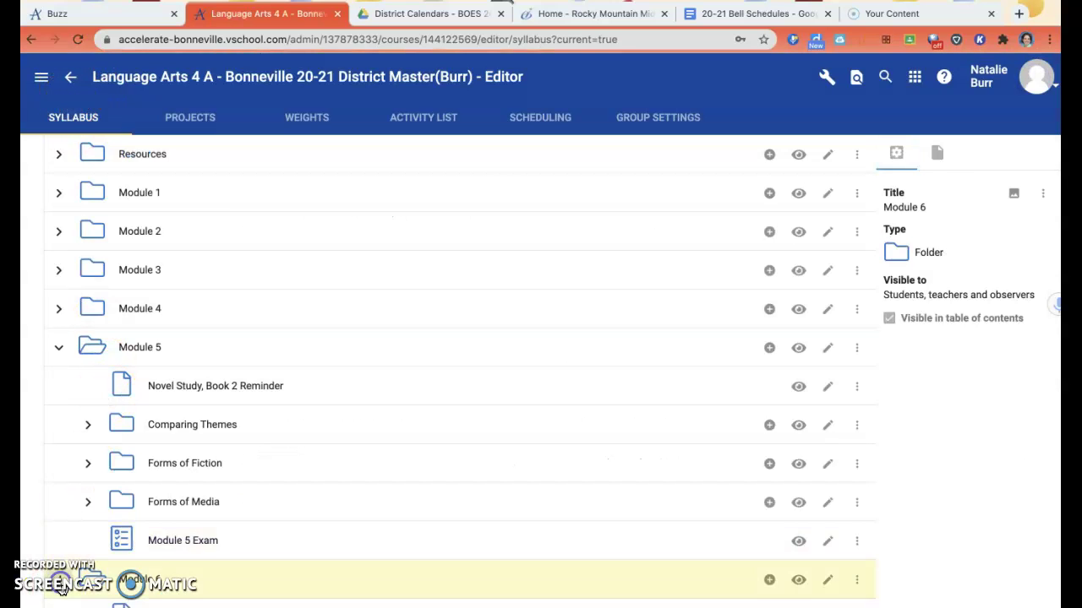
pyautogui.scroll(-4, 145, 572)
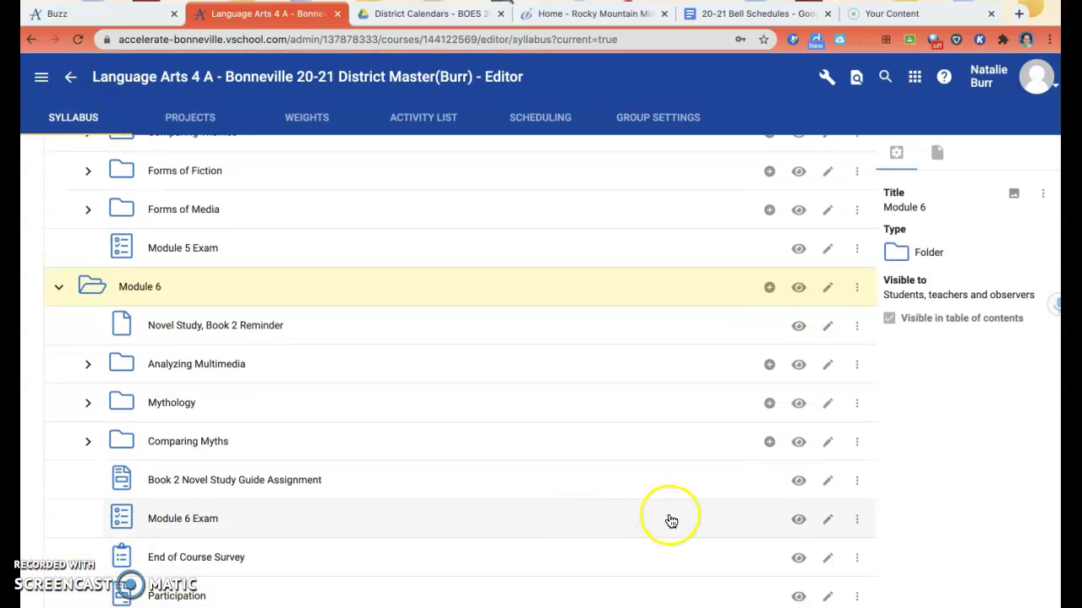
pyautogui.click(829, 518)
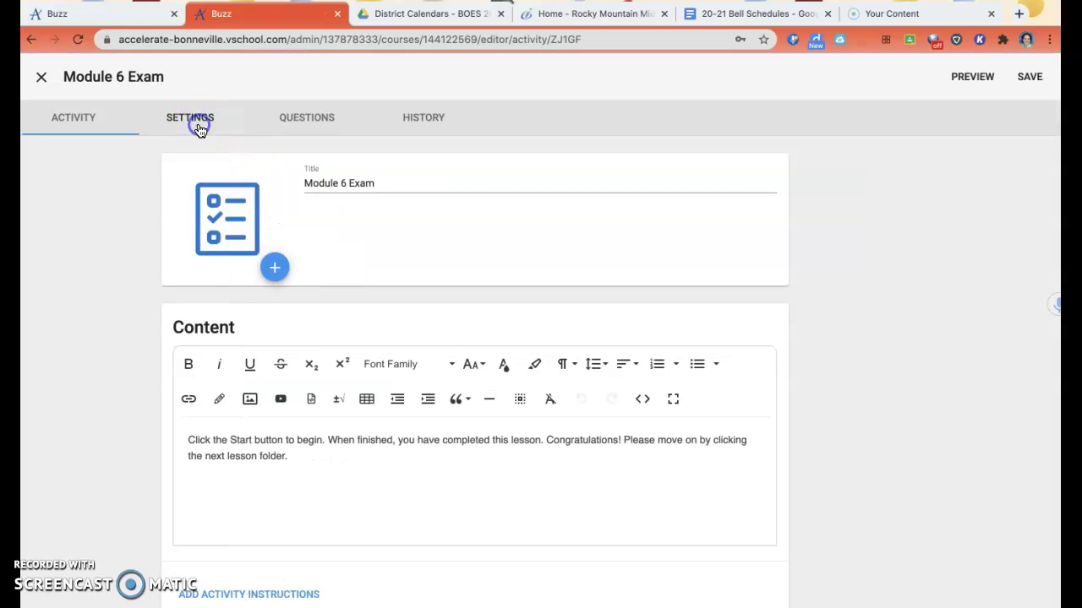
pyautogui.click(198, 125)
pyautogui.click(278, 225)
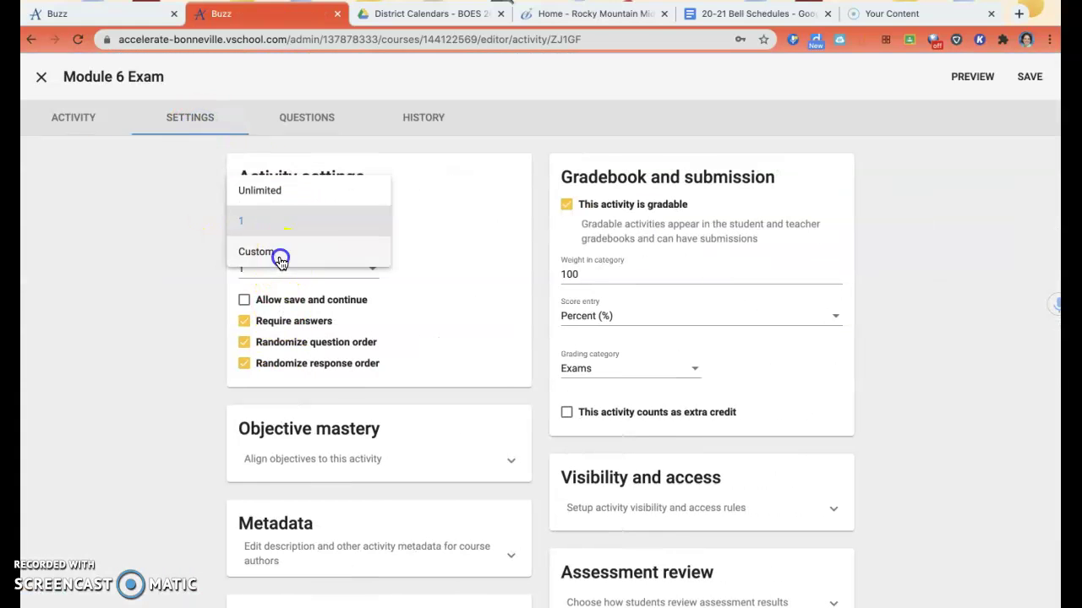
pyautogui.click(278, 254)
pyautogui.scroll(-4, 217, 398)
pyautogui.click(282, 476)
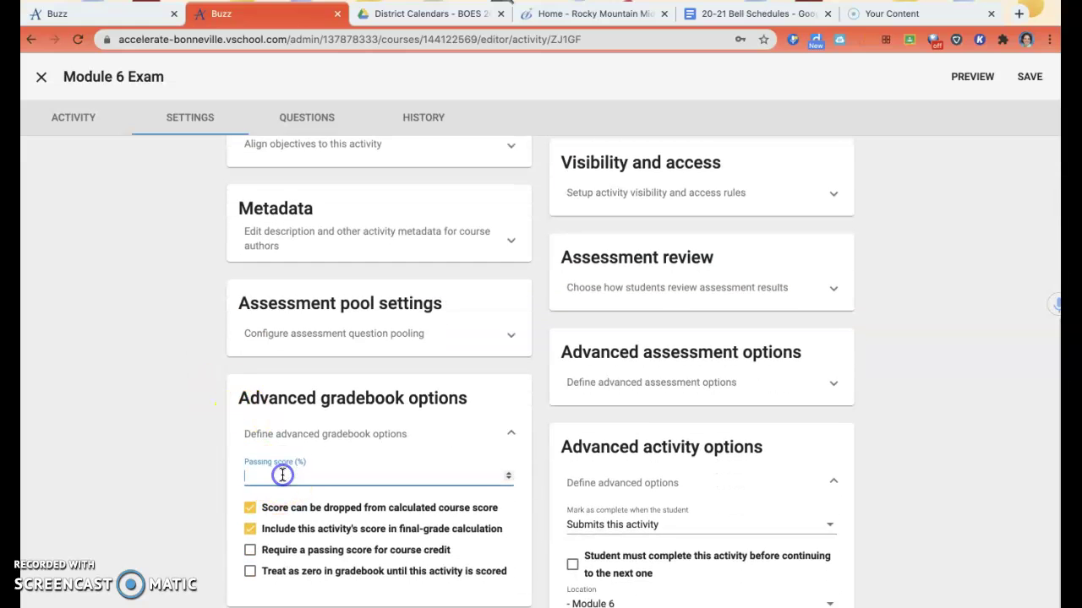
# - Mark the Module 6 Exam complete on "Receives a passing score", require completion before continuing to the next activity, and save
pyautogui.click(565, 517)
pyautogui.click(585, 579)
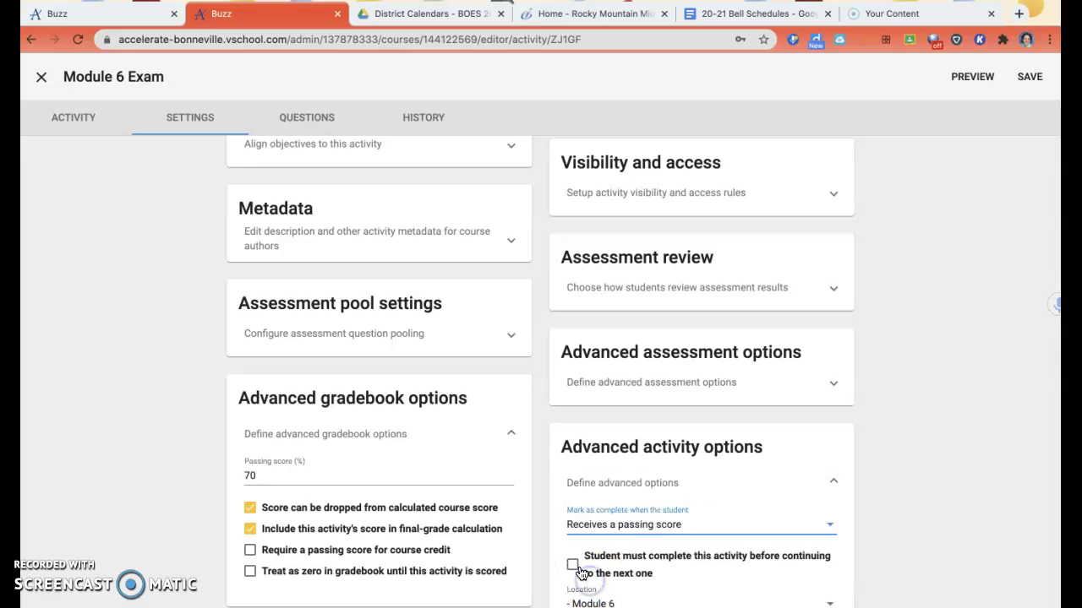
pyautogui.click(1029, 76)
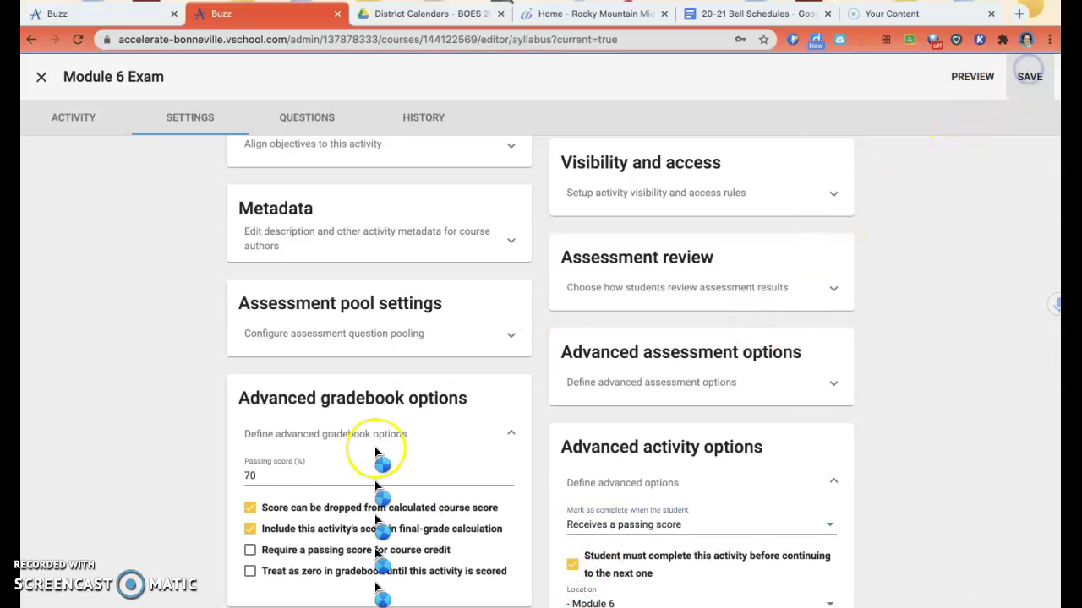